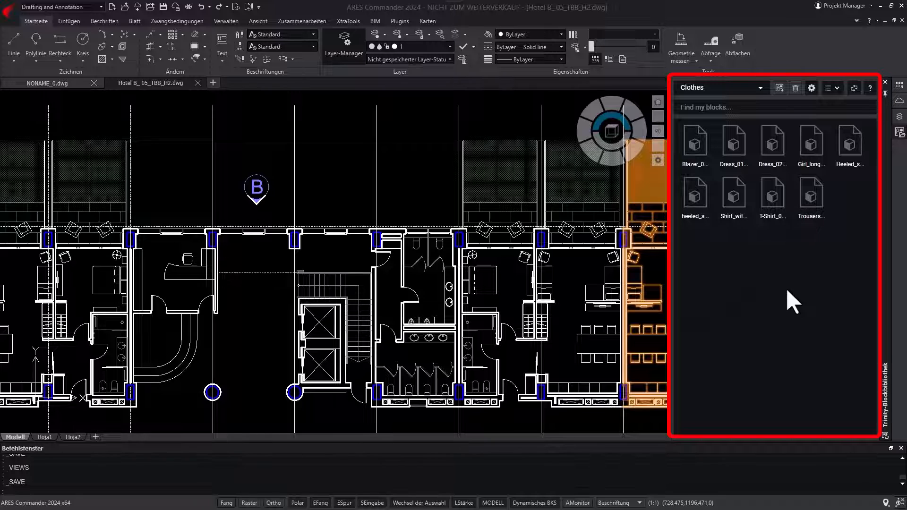
# Refresh the Trinity block library and switch it to the Restaurant Furniture category
pyautogui.click(853, 88)
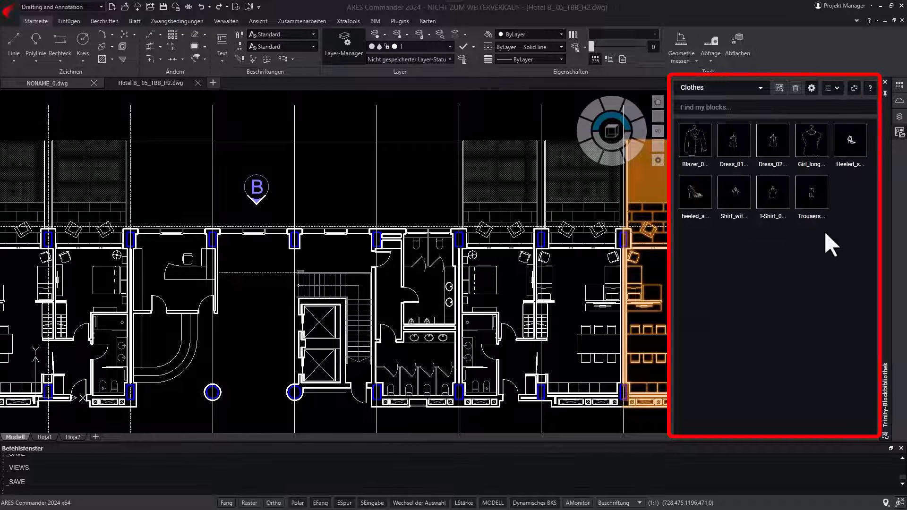
pyautogui.click(759, 87)
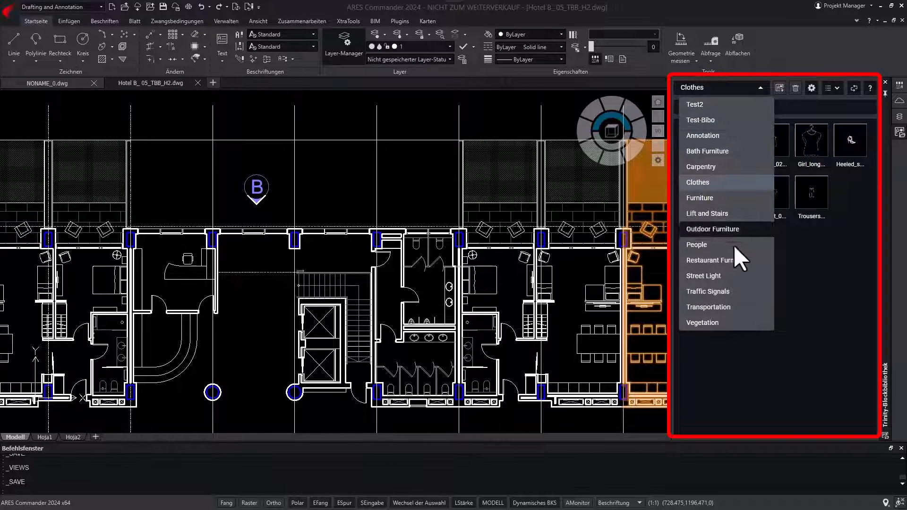
pyautogui.click(742, 260)
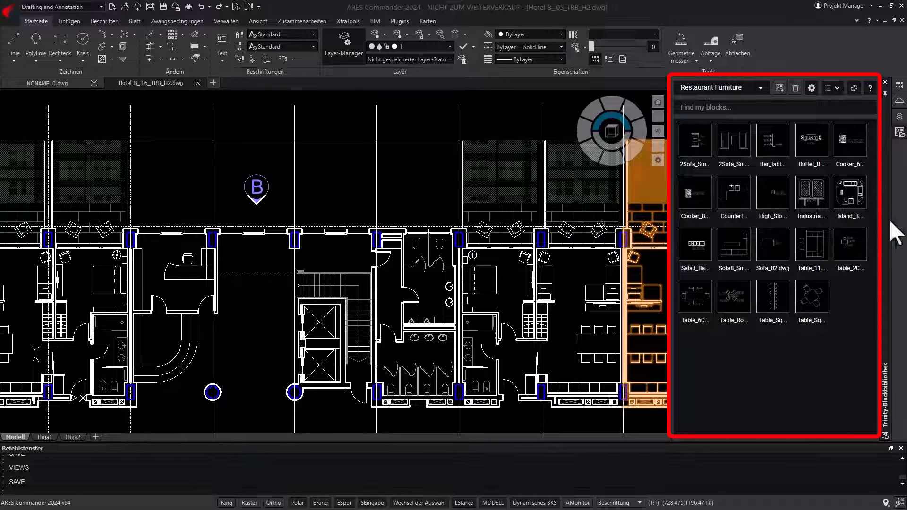
# Switch the block list to thumbnails only and back to thumbnails with captions
pyautogui.click(838, 89)
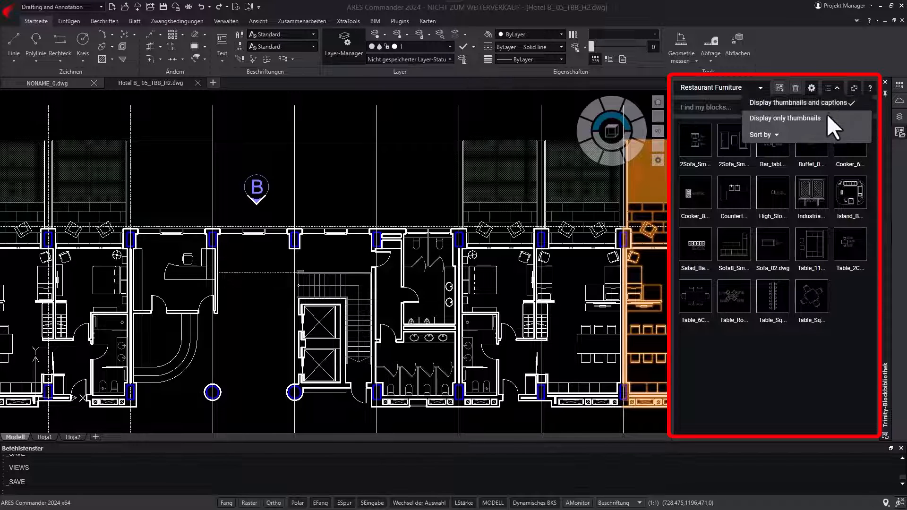
pyautogui.click(827, 116)
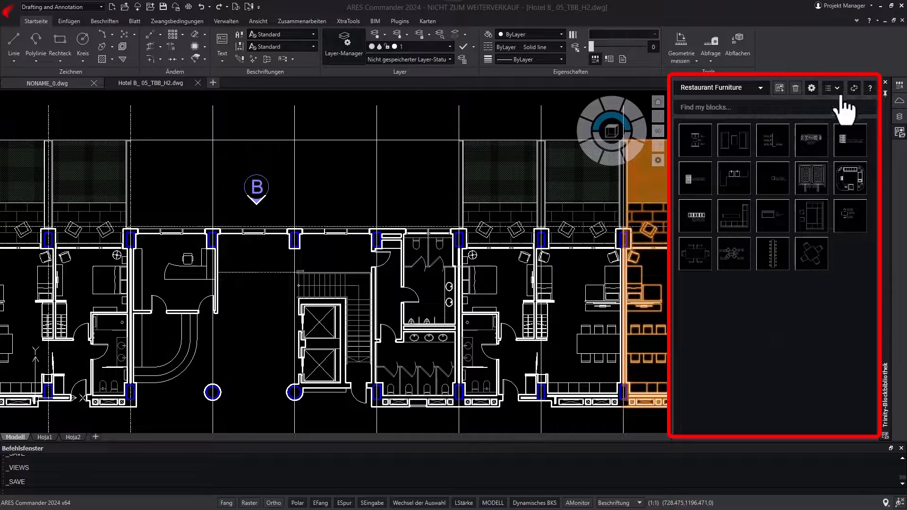
pyautogui.click(837, 89)
pyautogui.click(822, 103)
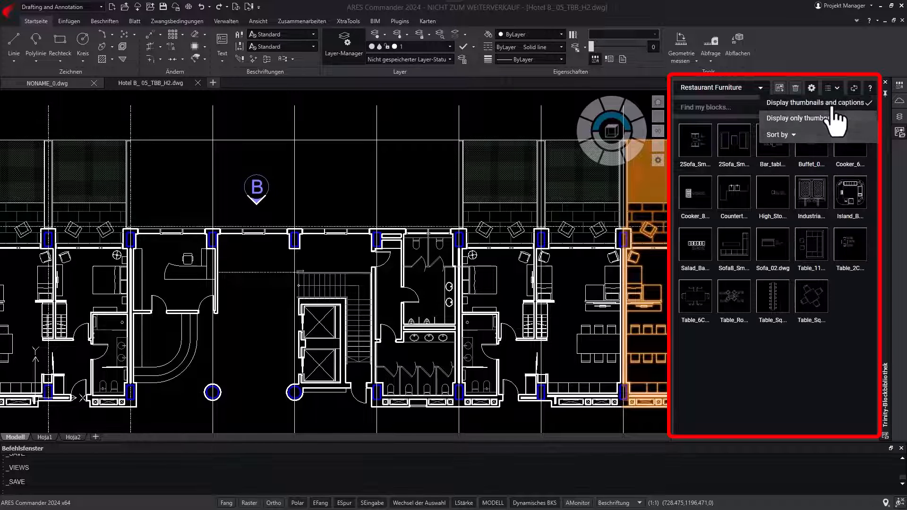
# View the block library's sorting options, keeping the display of thumbnails and captions
pyautogui.click(838, 89)
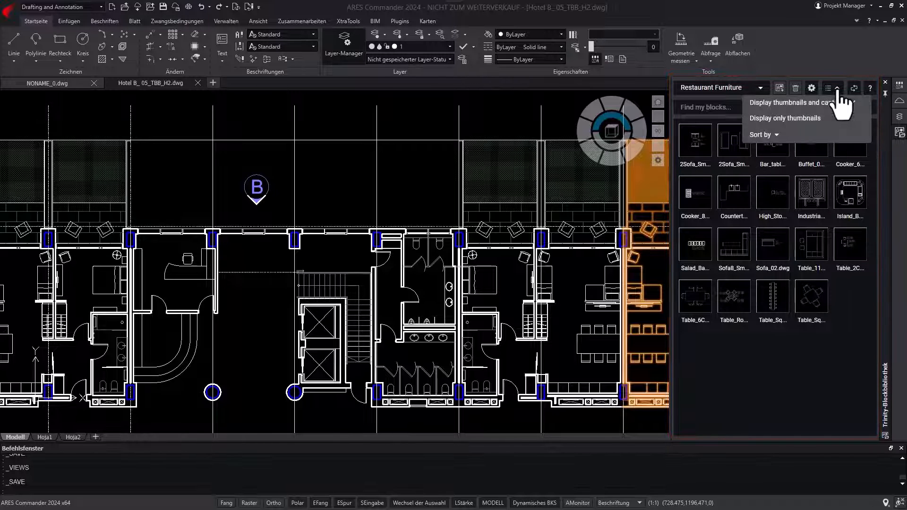
pyautogui.click(769, 138)
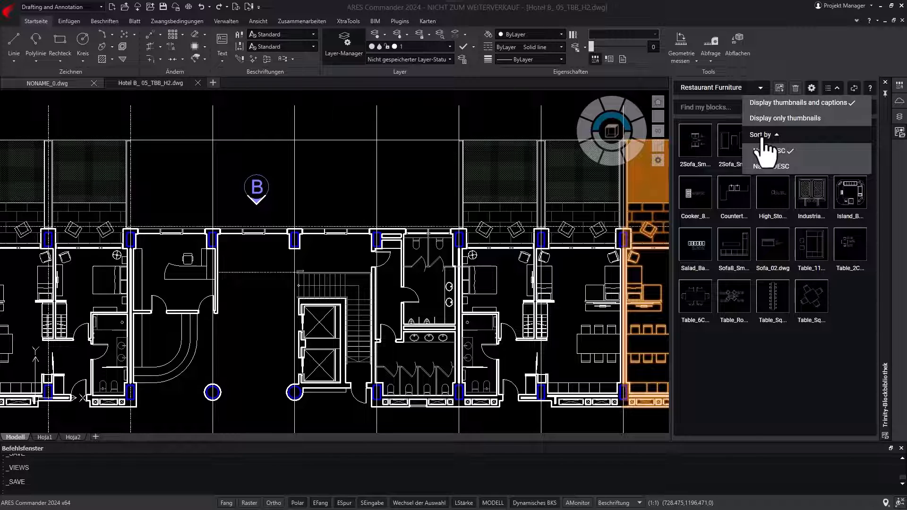
pyautogui.click(836, 103)
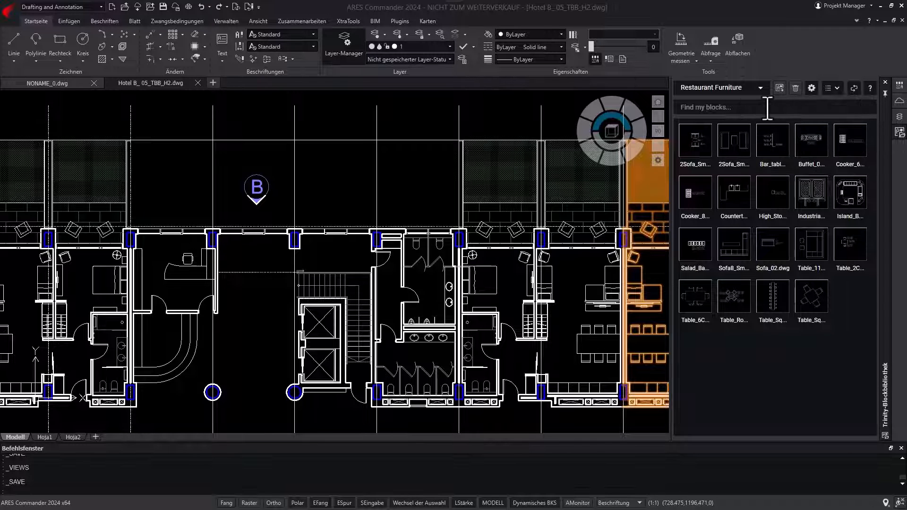
# Filter the blocks by "ab" and insert 2Sofa_Small_Table_01.dwg in the open lobby area beside the elevators, accepting scale 1
pyautogui.write('ab')
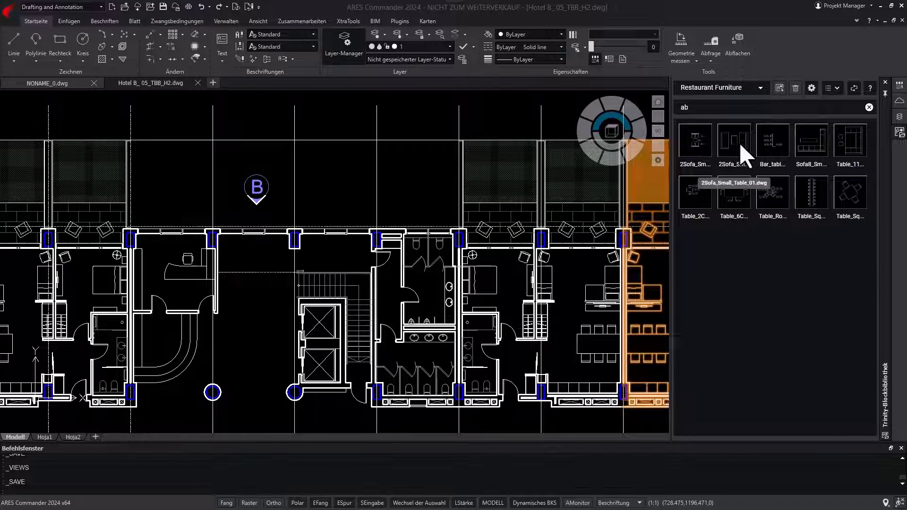
pyautogui.moveTo(738, 142); pyautogui.dragTo(260, 305)
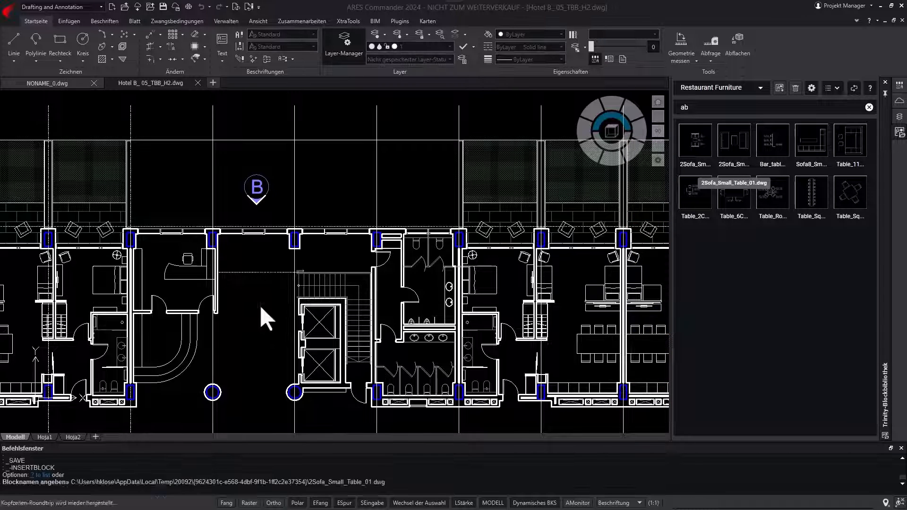
pyautogui.click(229, 331)
pyautogui.press('Return')
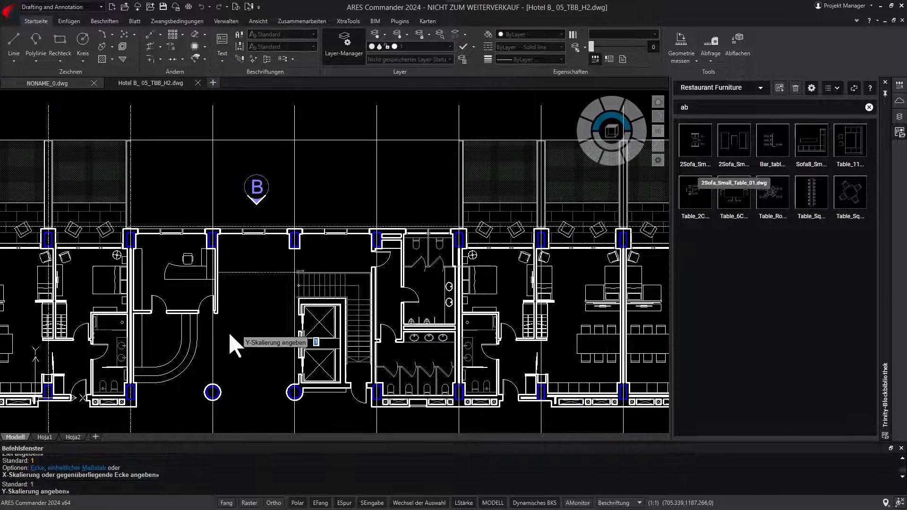
pyautogui.press('Return')
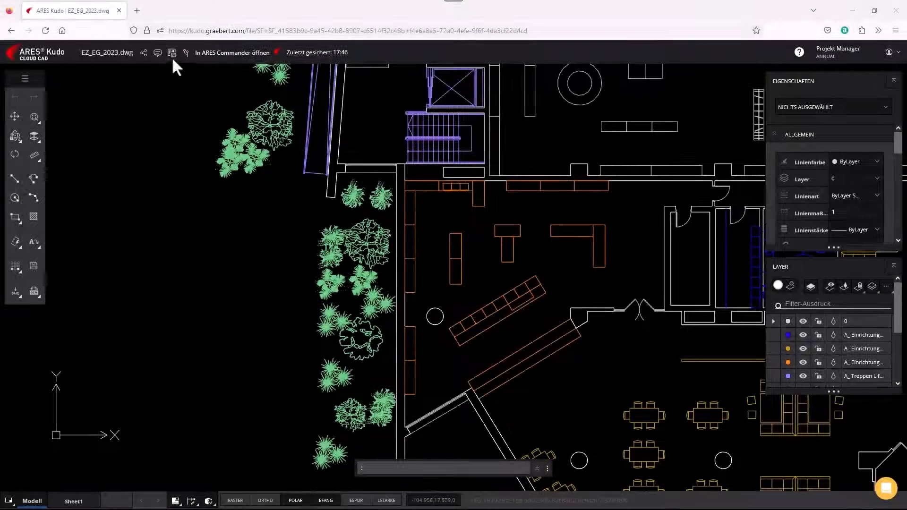
# In ARES Kudo, open the Trinity block library in EZ_EG_2023.dwg and select the Restaurant Furniture category
pyautogui.click(172, 53)
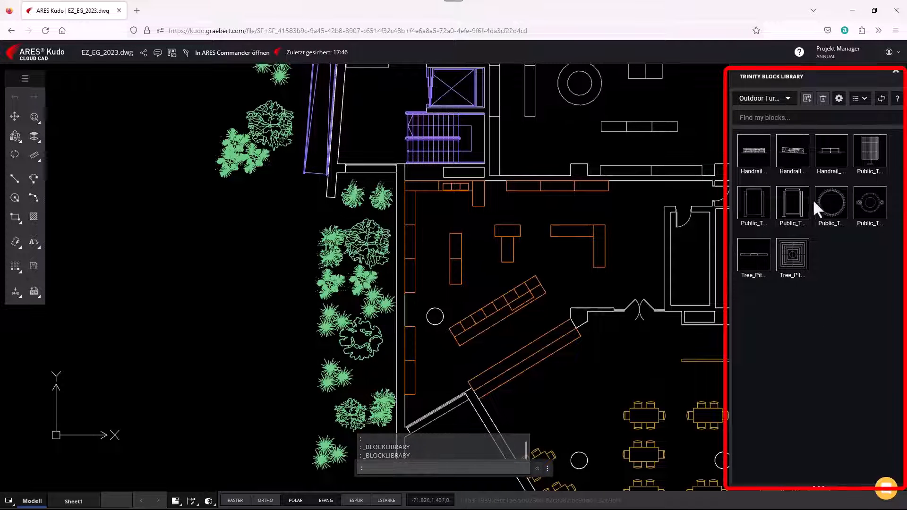
pyautogui.click(788, 98)
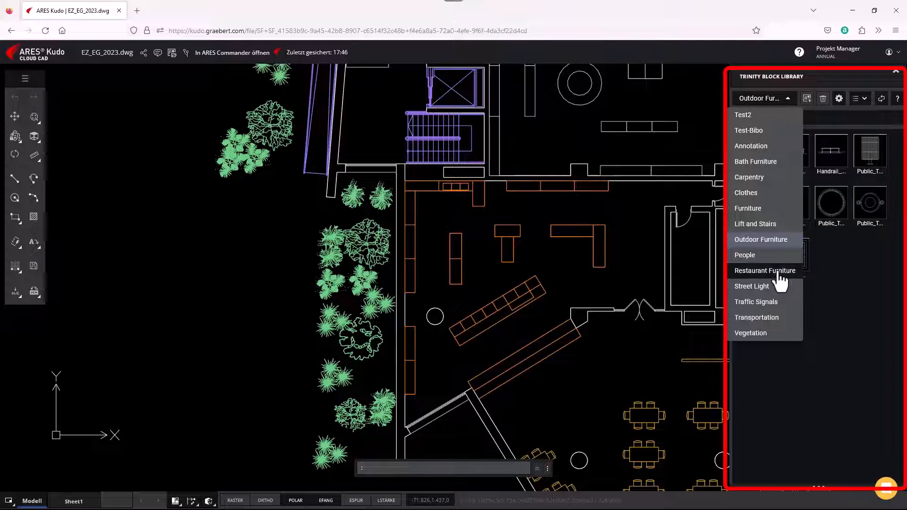
pyautogui.click(736, 272)
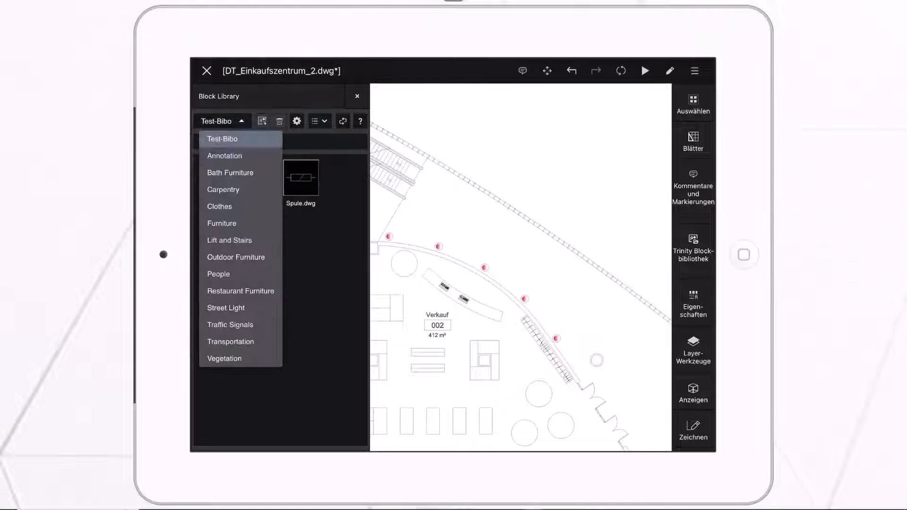
# In the tablet app, insert a two-sofa and small table block from Restaurant Furniture outside the curved wall, accepting the default X and Y scales
pyautogui.click(240, 291)
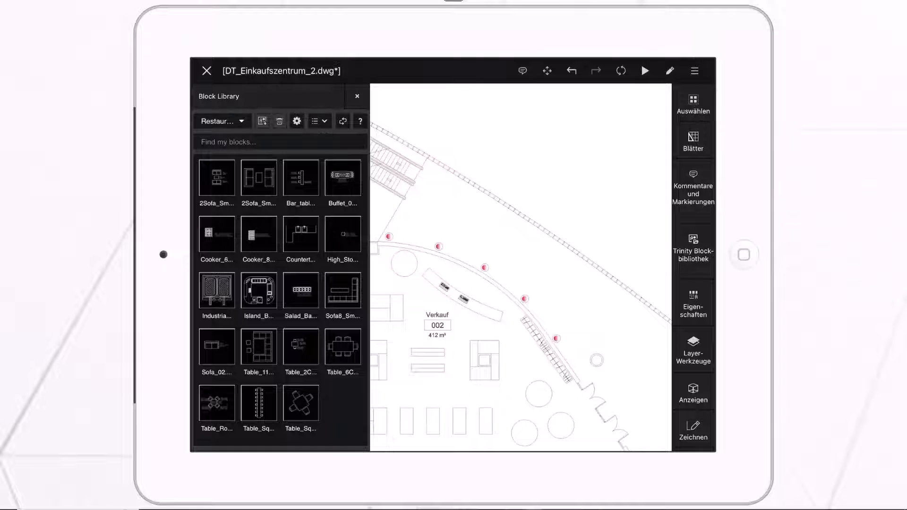
pyautogui.moveTo(258, 177)
pyautogui.mouseDown()
pyautogui.moveTo(385, 244)
pyautogui.moveTo(453, 225)
pyautogui.mouseUp()
pyautogui.click(470, 200)
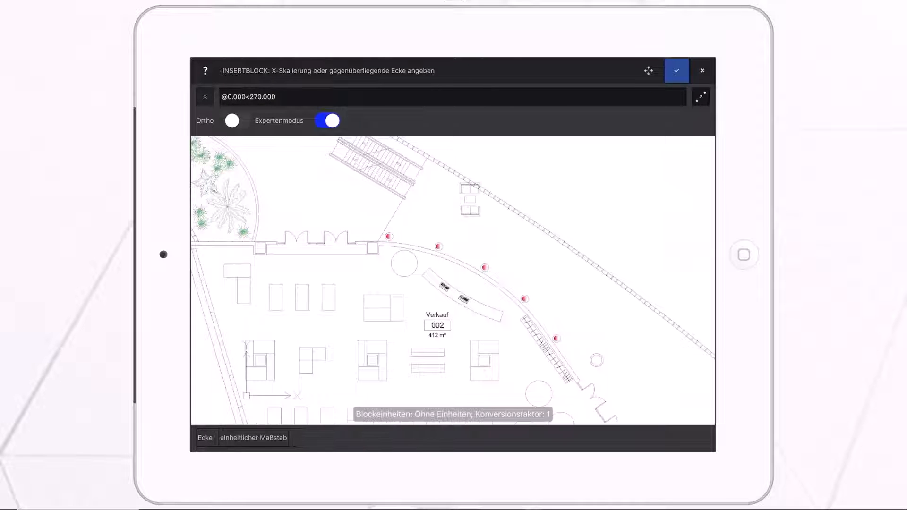
pyautogui.click(676, 71)
pyautogui.click(676, 71)
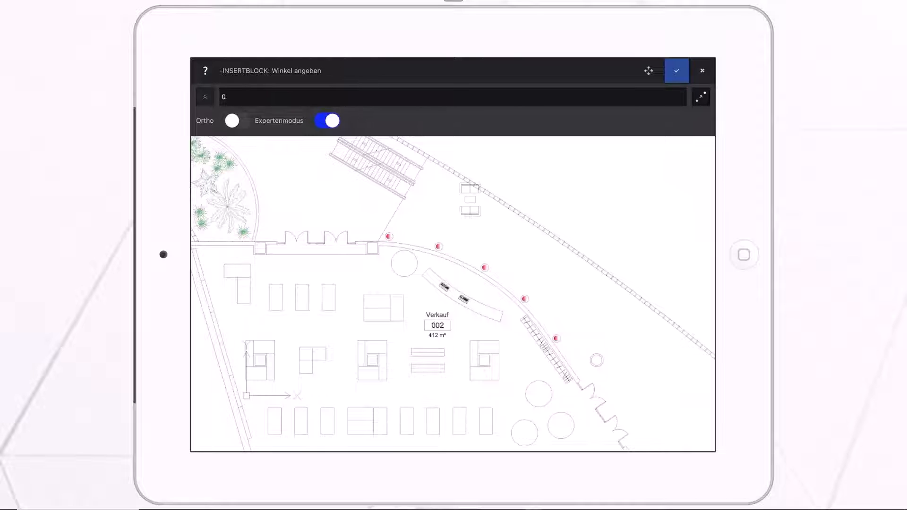
# Set the inserted sofa block's rotation angle to 45 and finish the insertion
pyautogui.click(224, 97)
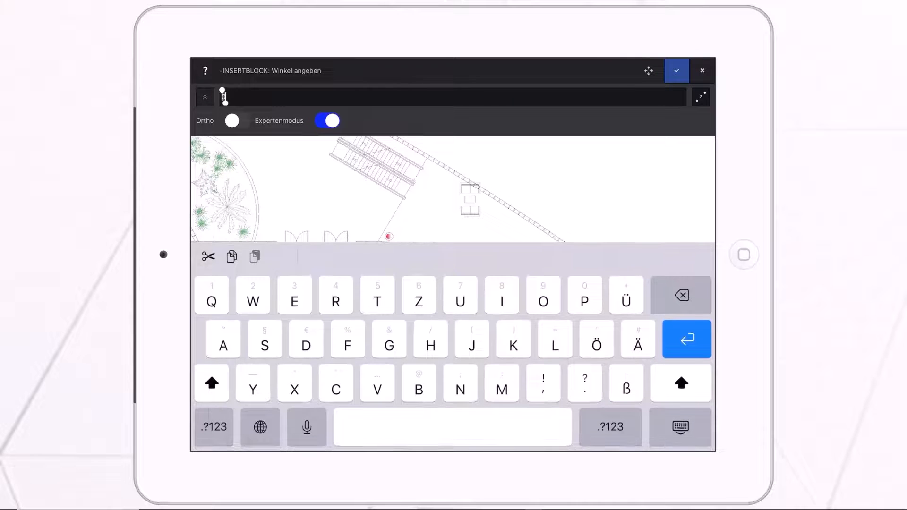
pyautogui.click(215, 427)
pyautogui.write('45')
pyautogui.press('Return')
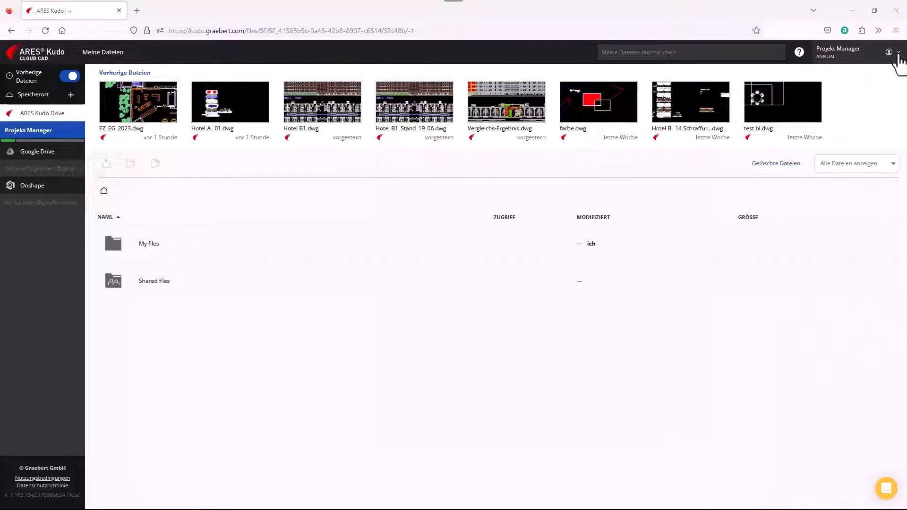
# In ARES Kudo, open the account's resources and show the Trinity-Blockbibliothek section
pyautogui.click(898, 54)
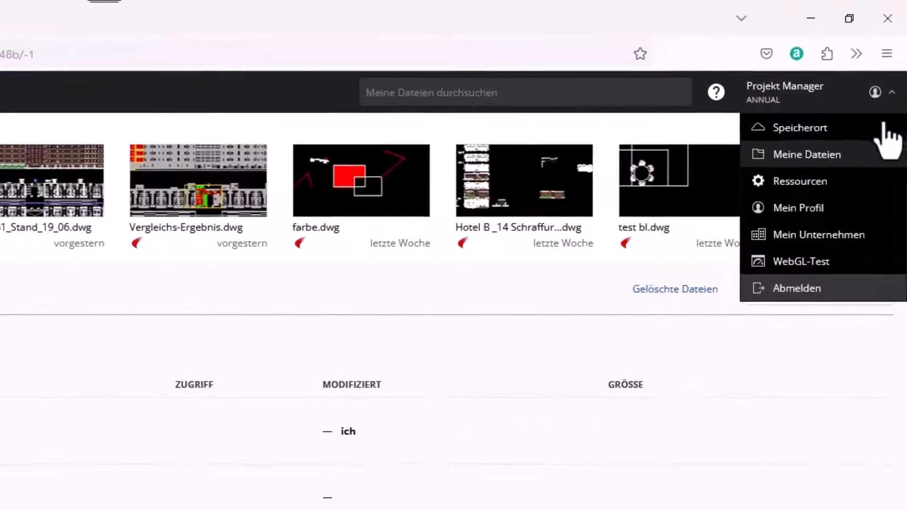
pyautogui.click(869, 183)
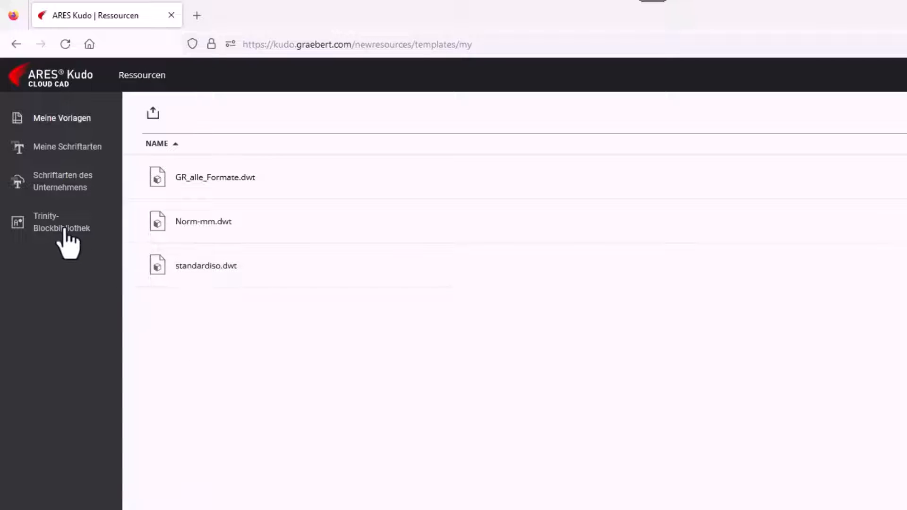
pyautogui.click(66, 243)
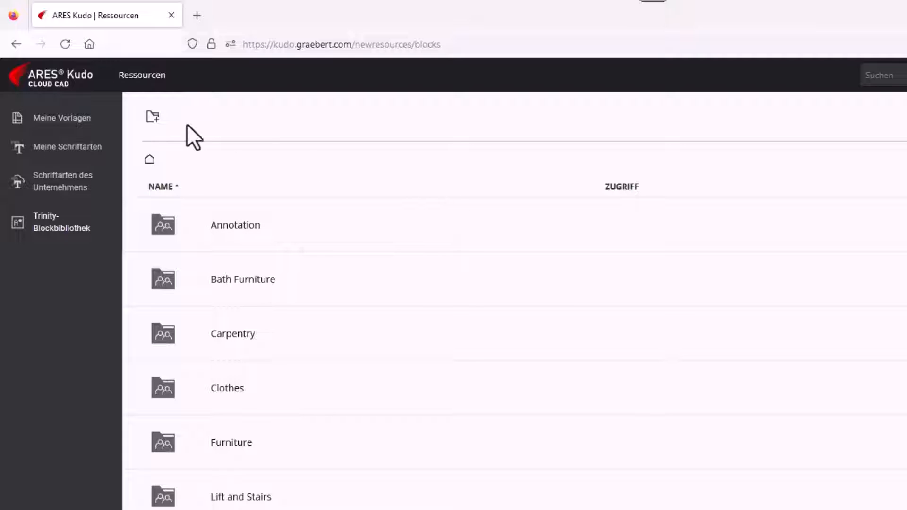
# Create a new block library named 01_Gräbert_Bibliothek and make it an organisation library
pyautogui.click(153, 118)
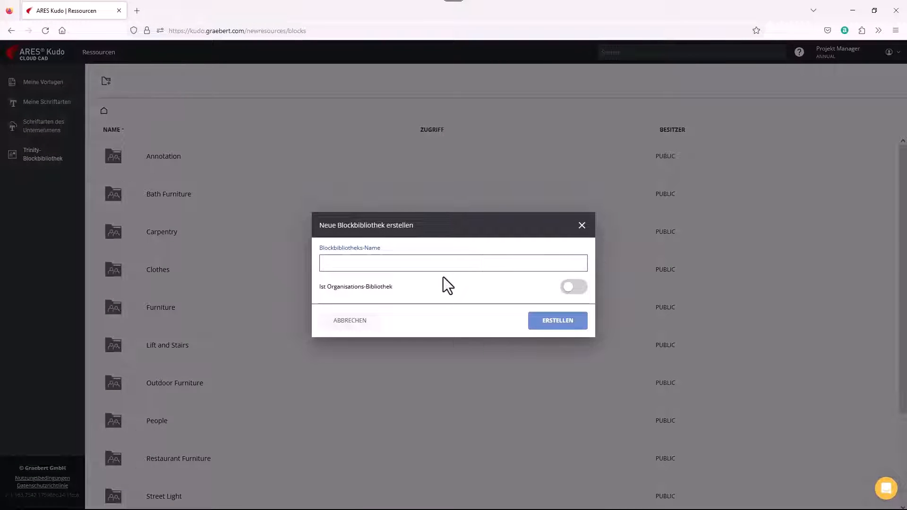
pyautogui.write('01')
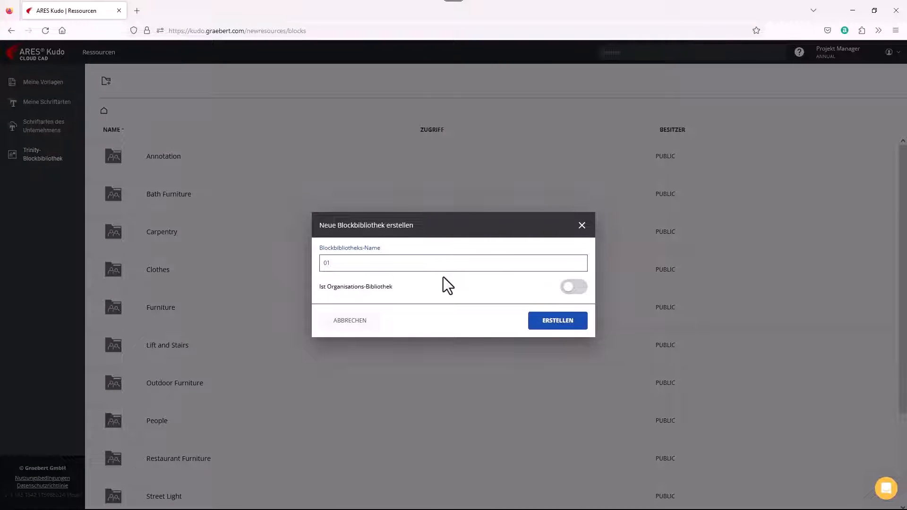
pyautogui.write('_Gräbert_Bibliothek')
pyautogui.click(582, 286)
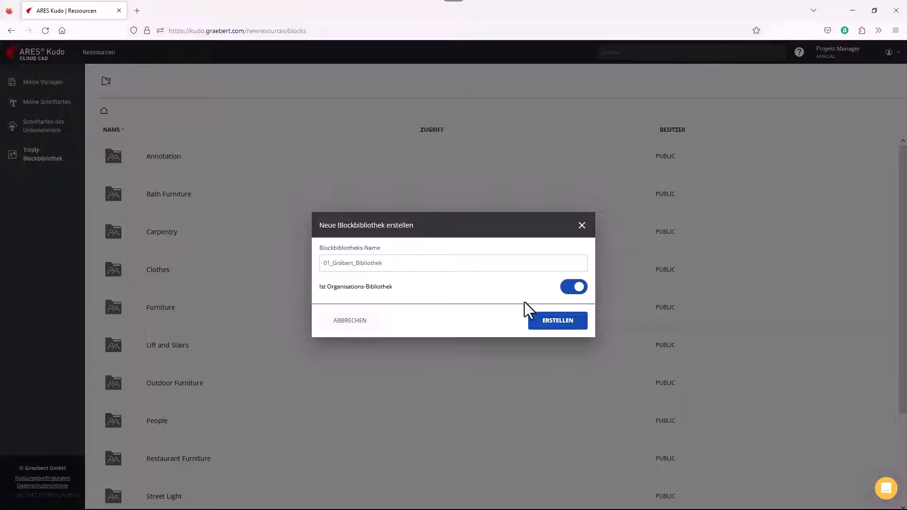
pyautogui.click(548, 324)
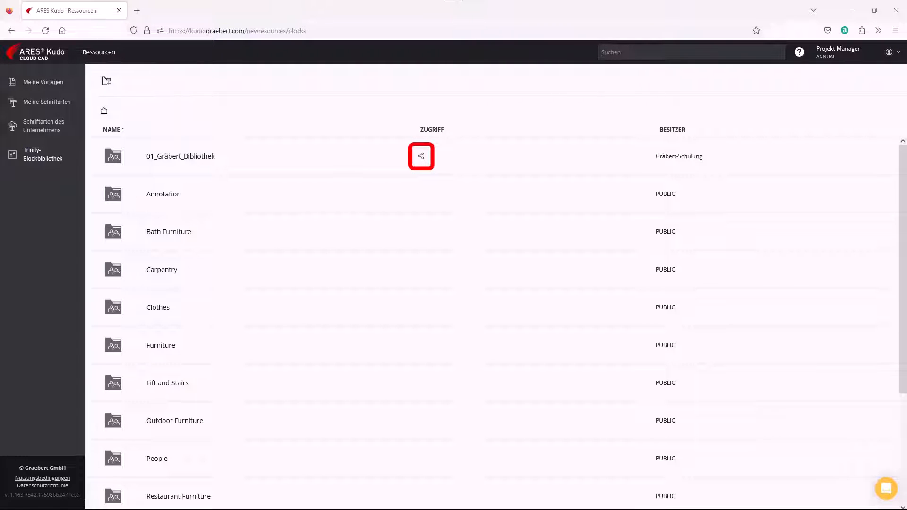
# Open the permissions of 01_Gräbert_Bibliothek and add the first colleague's e-mail with the Editor role
pyautogui.click(420, 157)
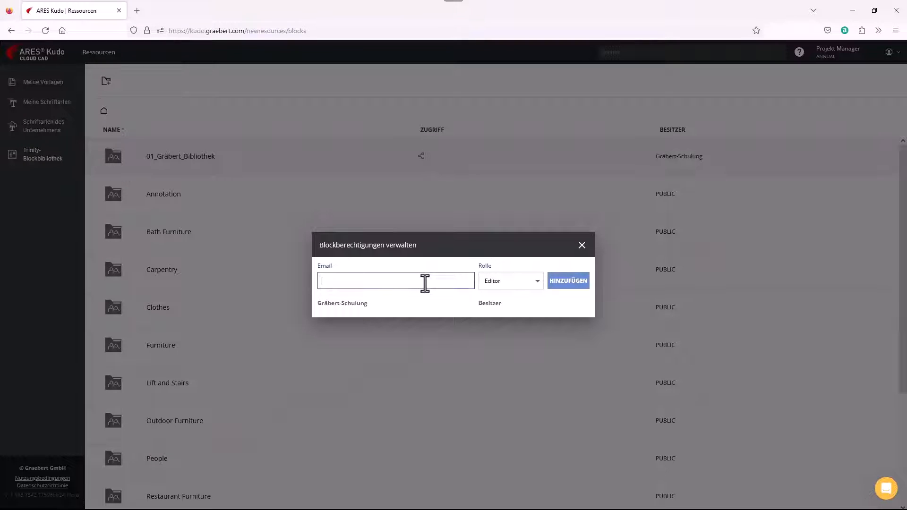
pyautogui.write('feli')
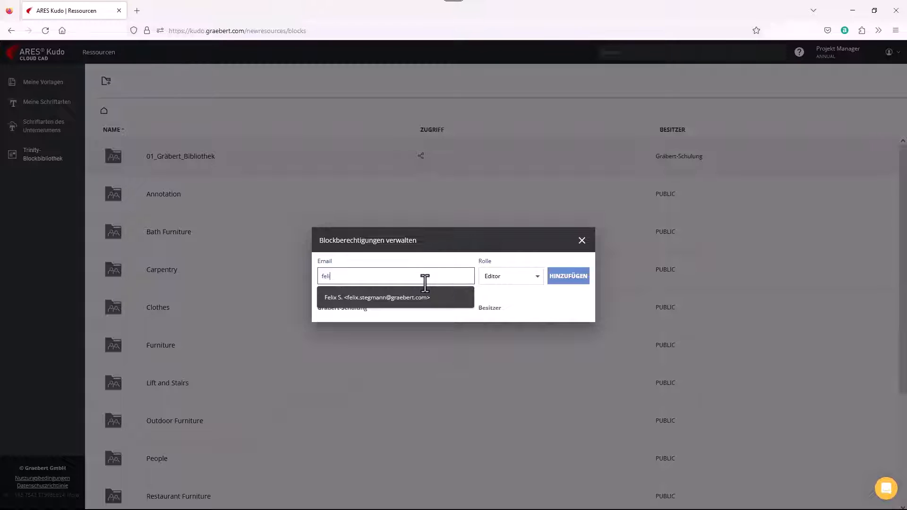
pyautogui.click(421, 298)
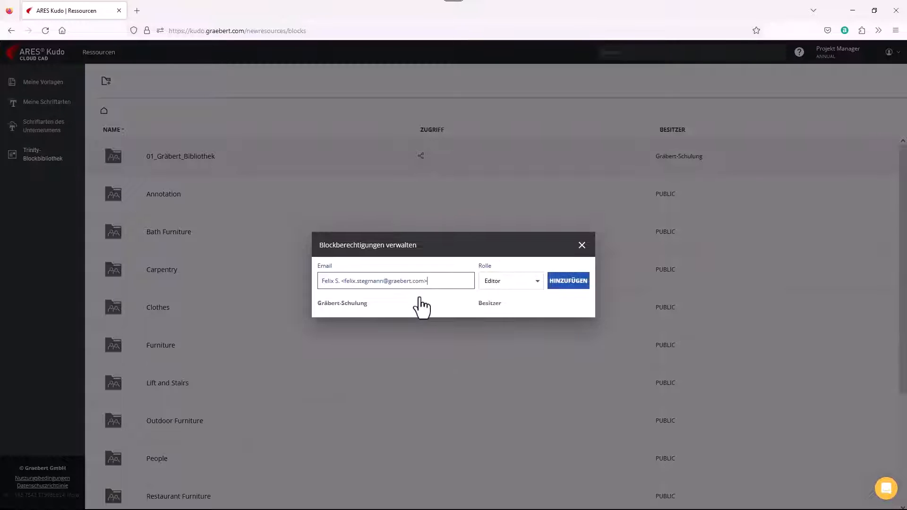
pyautogui.click(565, 282)
# Add a second colleague's e-mail to the library's permissions with the Editor role
pyautogui.click(388, 276)
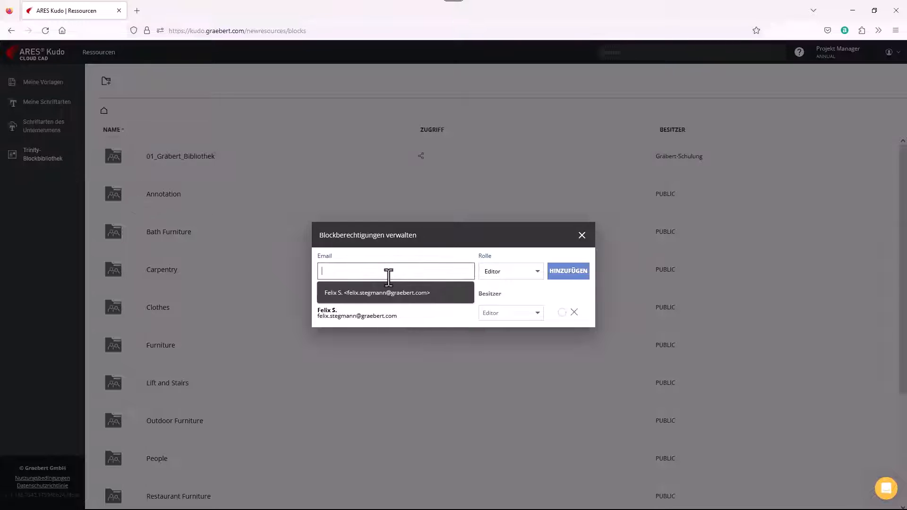
pyautogui.write('vlad')
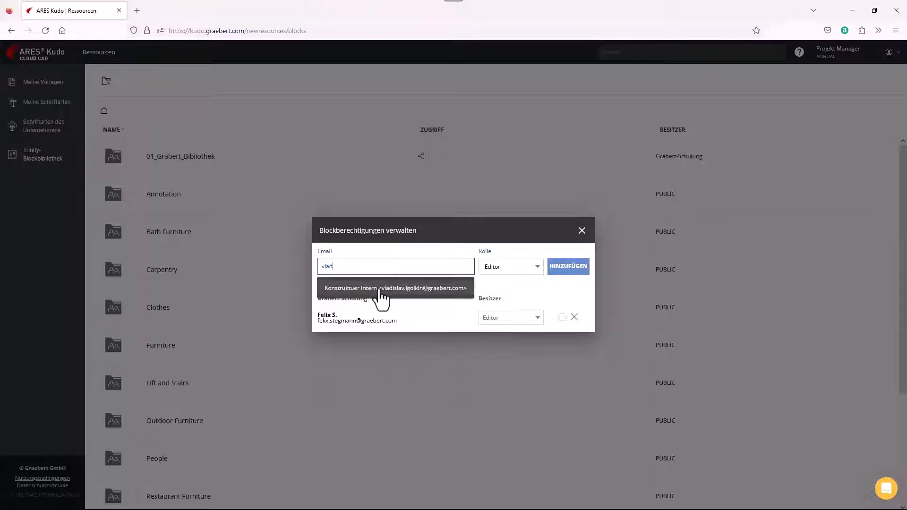
pyautogui.click(380, 289)
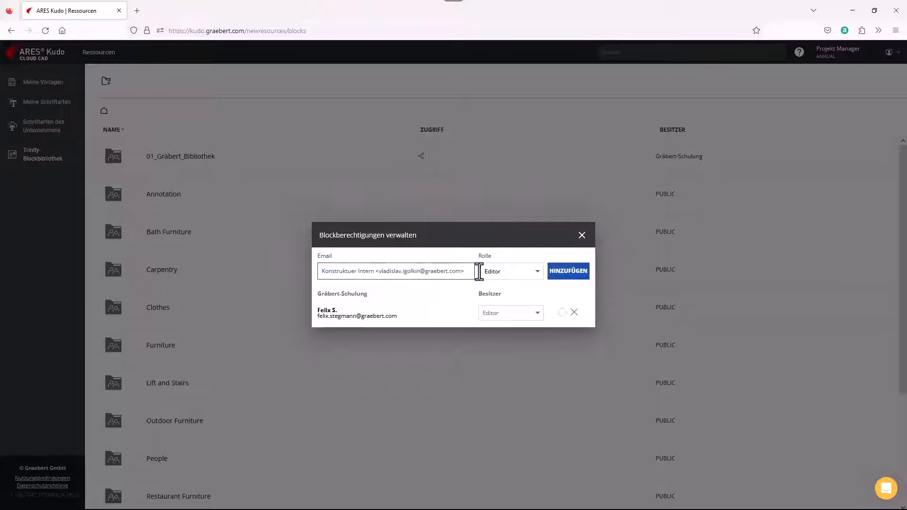
pyautogui.click(572, 272)
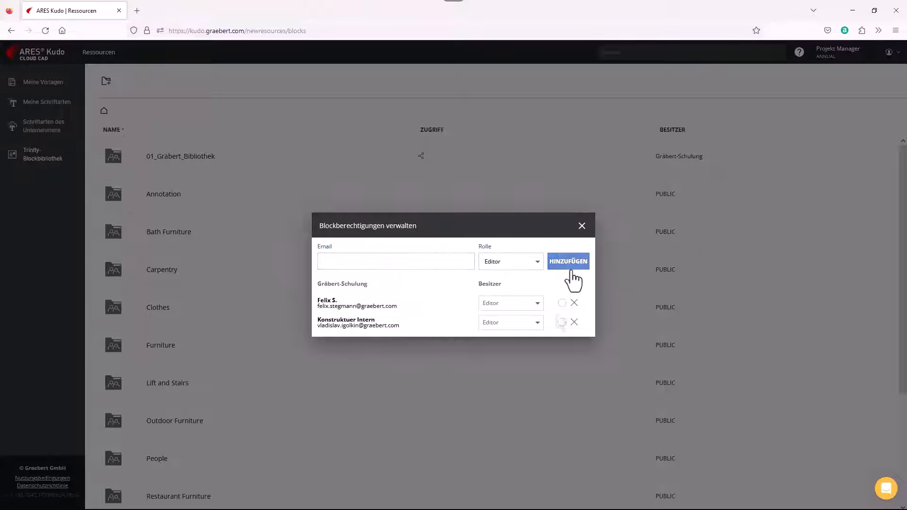
# Set the first colleague's role to Viewer, and show 01_Gräbert_Bibliothek in the block library of EZ_EG_2023.dwg
pyautogui.click(538, 304)
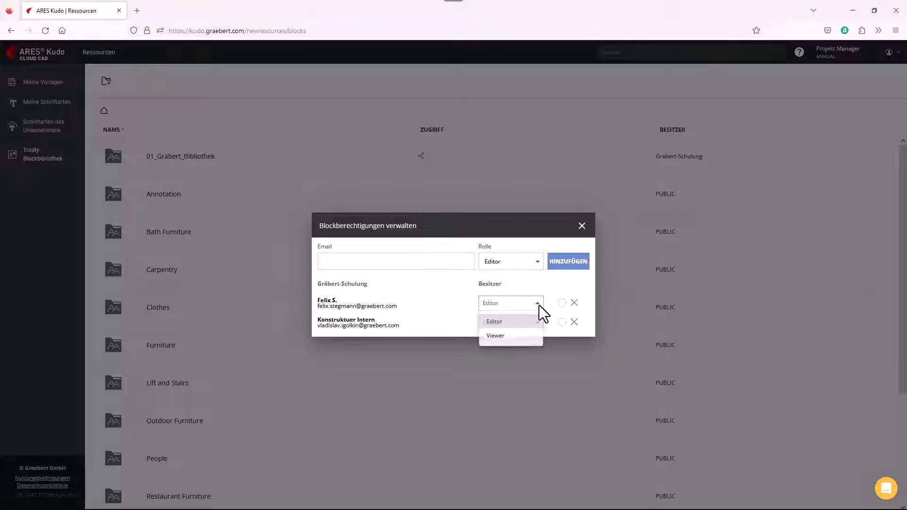
pyautogui.click(523, 337)
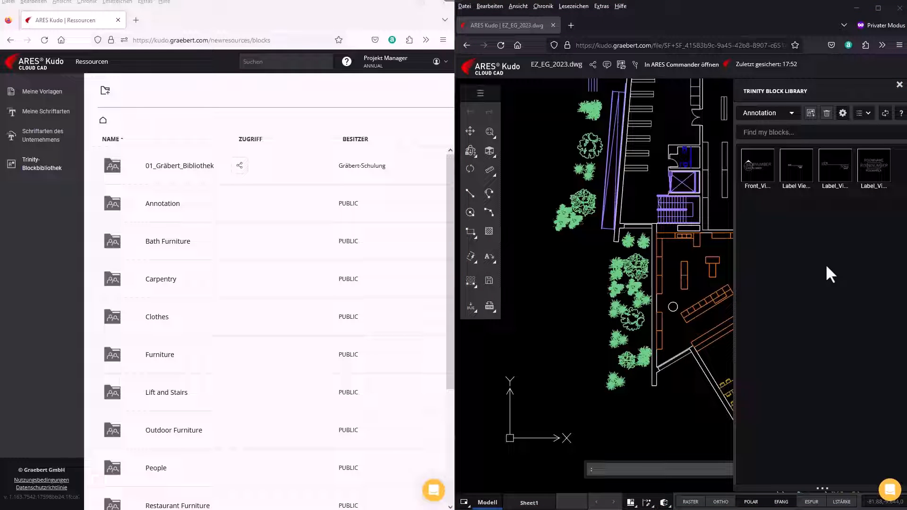
pyautogui.click(792, 113)
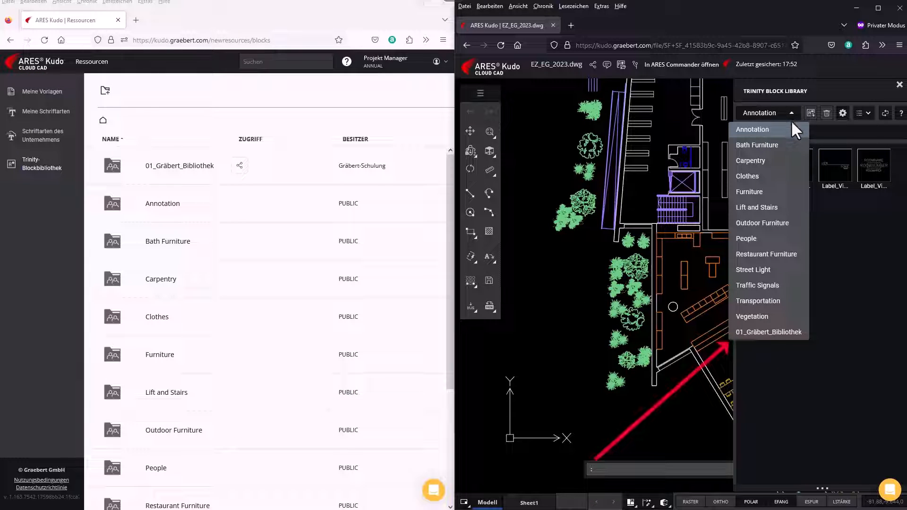
pyautogui.click(780, 333)
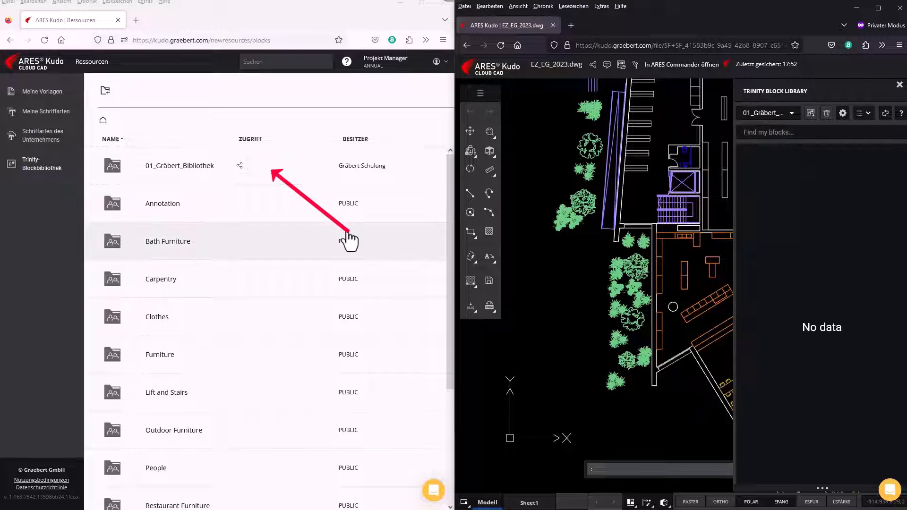
# Open 01_Gräbert_Bibliothek in the ARES Kudo resources and upload the block drawings from the Gr_Blöcke folder into it
pyautogui.click(220, 176)
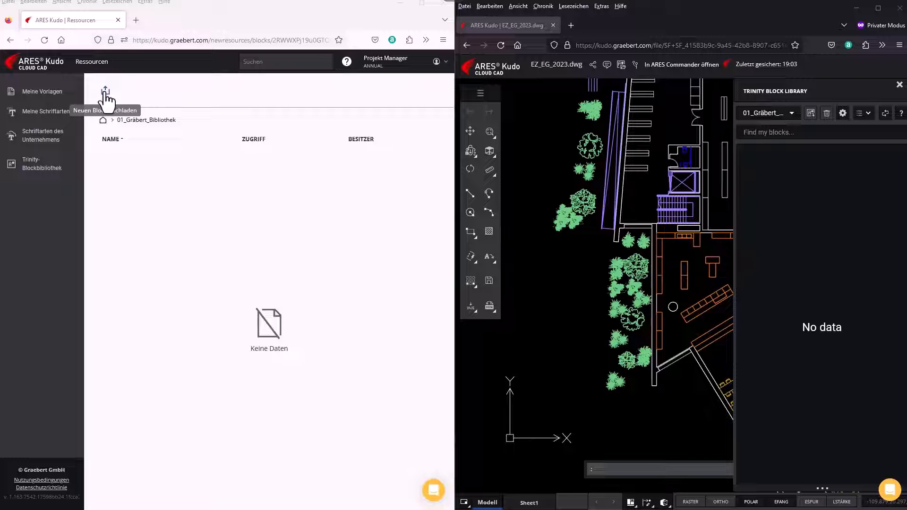
pyautogui.click(106, 93)
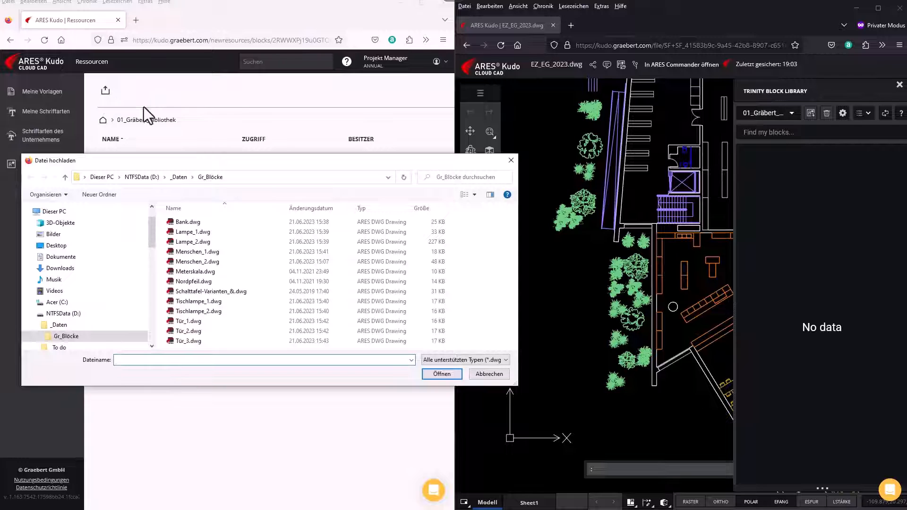
pyautogui.click(200, 222)
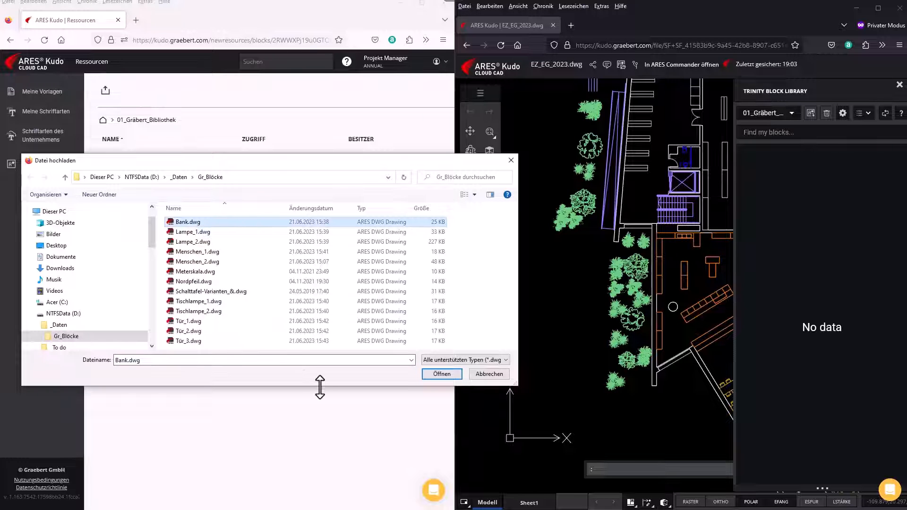
pyautogui.moveTo(318, 385); pyautogui.dragTo(332, 442)
pyautogui.moveTo(285, 390); pyautogui.dragTo(182, 219)
pyautogui.click(441, 428)
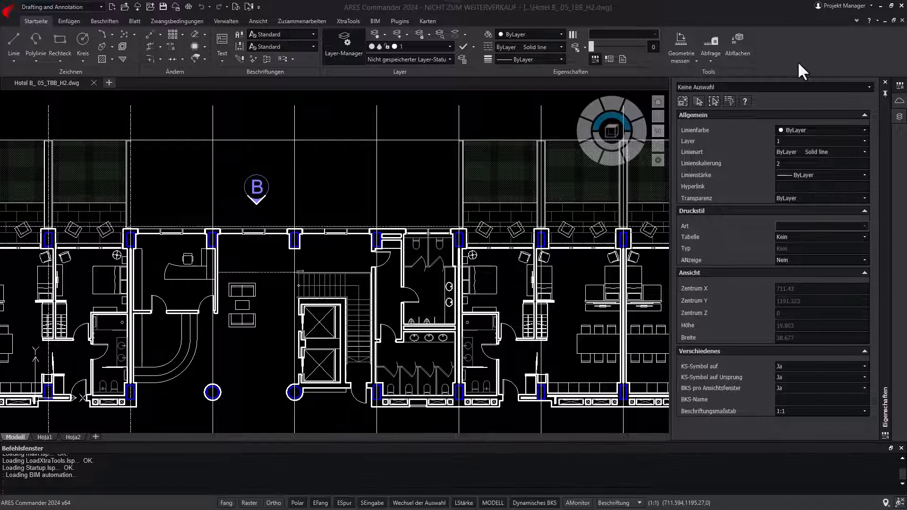
# In ARES Commander, show the Trinity-Blockbibliothek palette and select the 01_Gräbert_Bibliothek library
pyautogui.rightClick(799, 64)
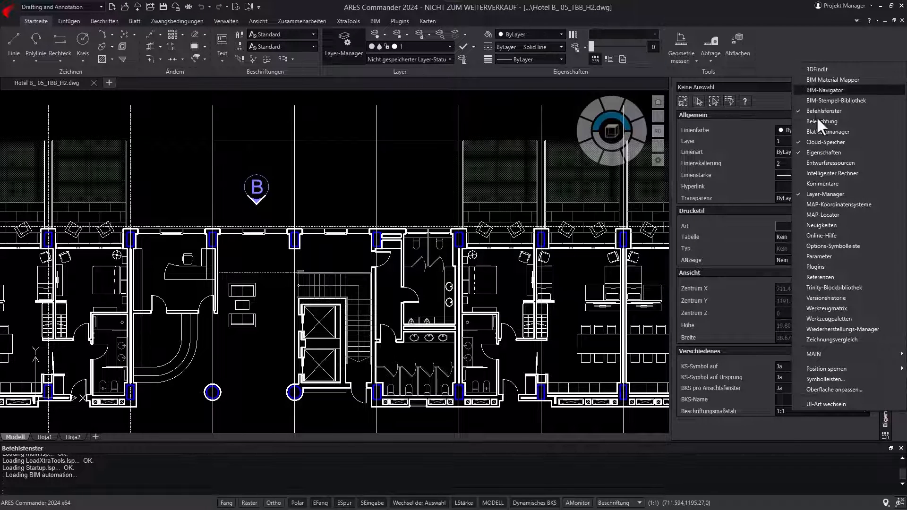
pyautogui.click(846, 289)
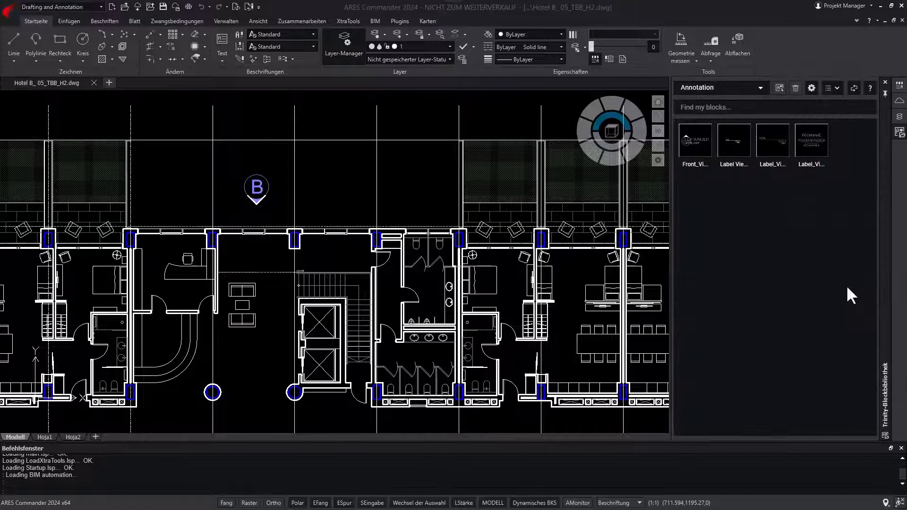
pyautogui.click(70, 20)
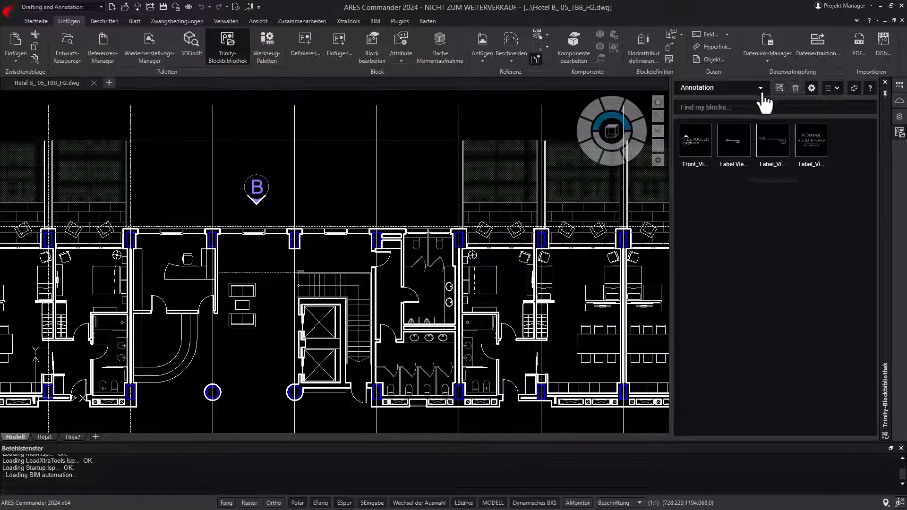
pyautogui.click(760, 88)
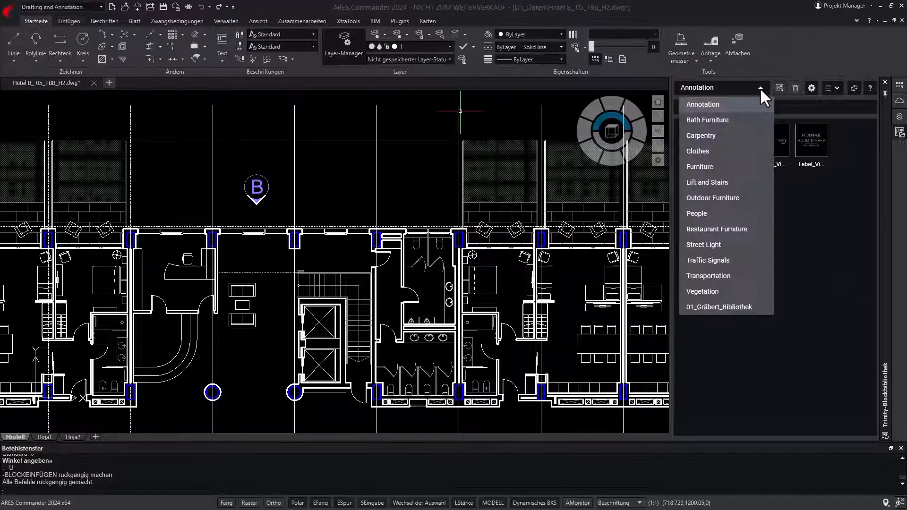
pyautogui.click(731, 307)
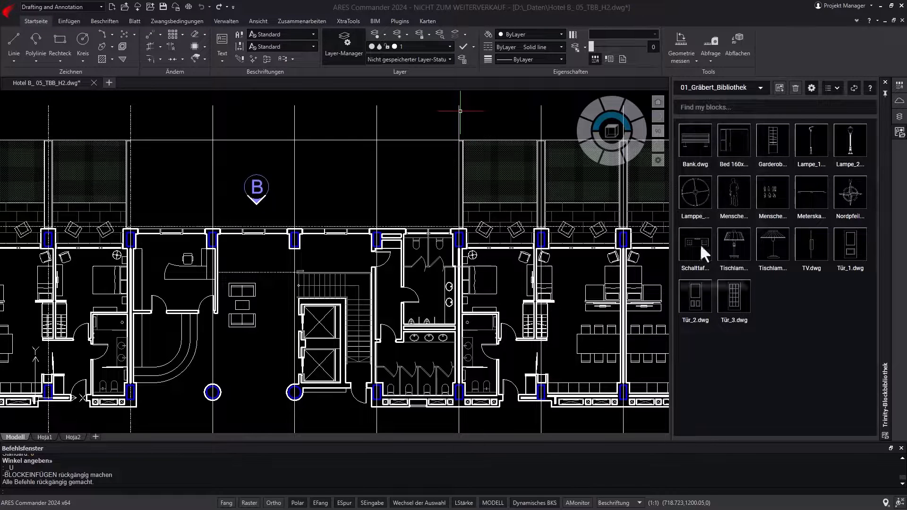
# Insert the Lamppe_Hotel block beside the armchair in the hotel room's window corner, with the default scale of 1 and the default angle
pyautogui.click(693, 192)
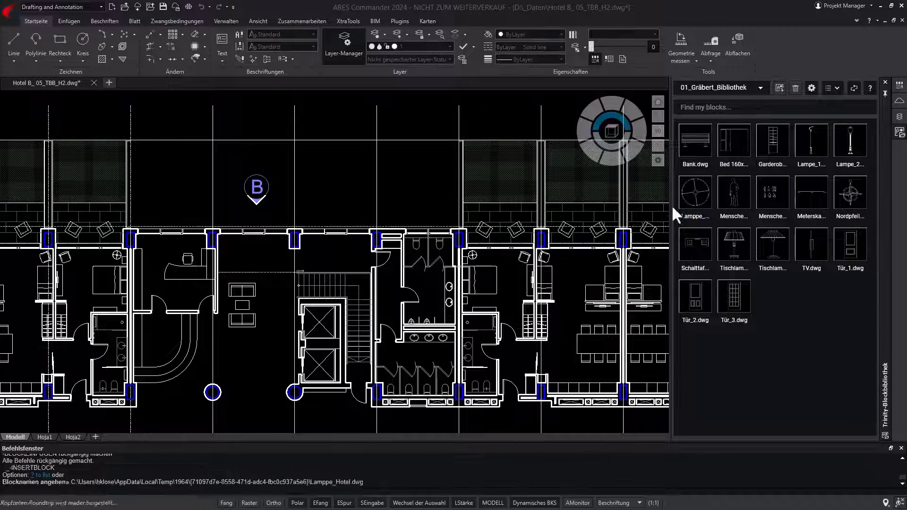
pyautogui.scroll(4, 585, 267)
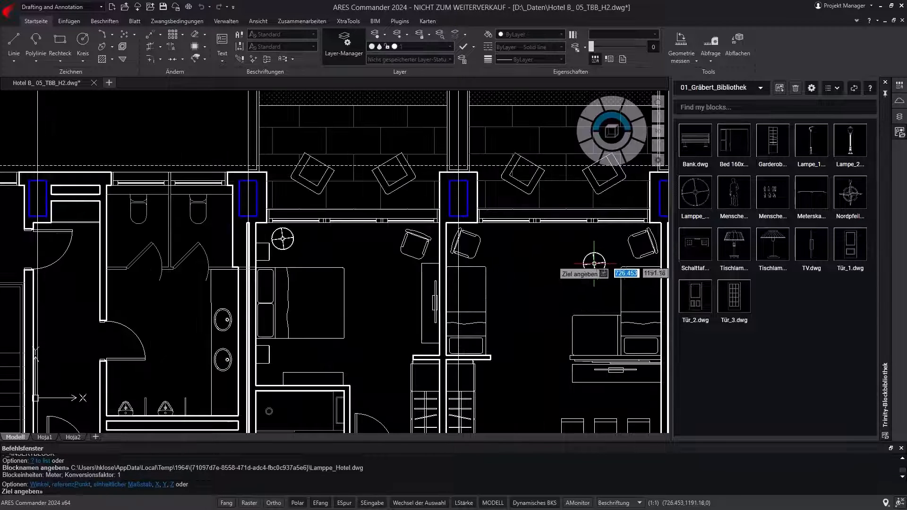
pyautogui.click(609, 242)
pyautogui.press('Return')
pyautogui.press('Return')
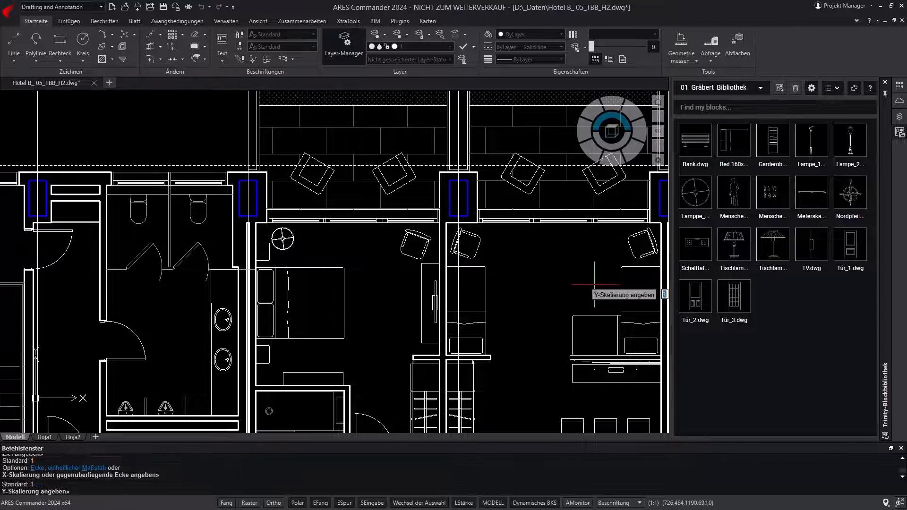
pyautogui.press('Return')
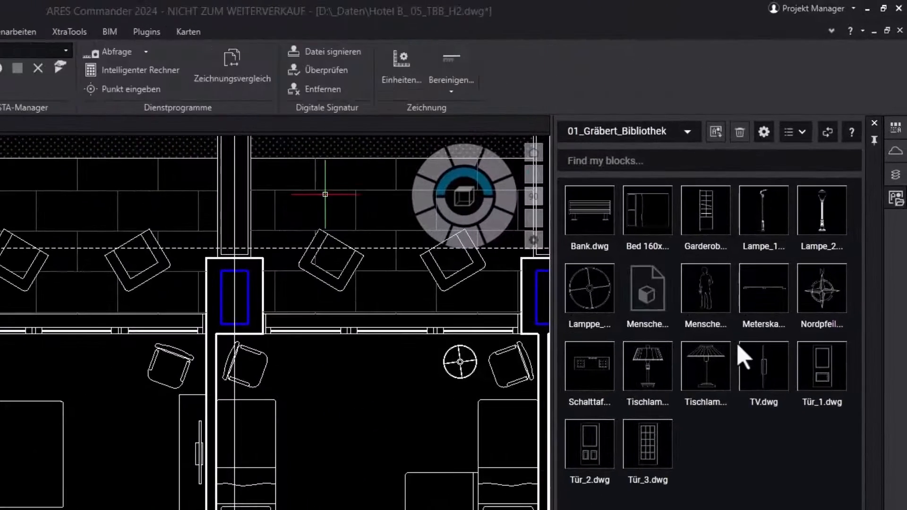
# Open the block library management in ARES Kudo and delete Menschen.dwg, Lampe_2.dwg and Lampe_1.dwg from 01_Gräbert_Bibliothek
pyautogui.click(763, 132)
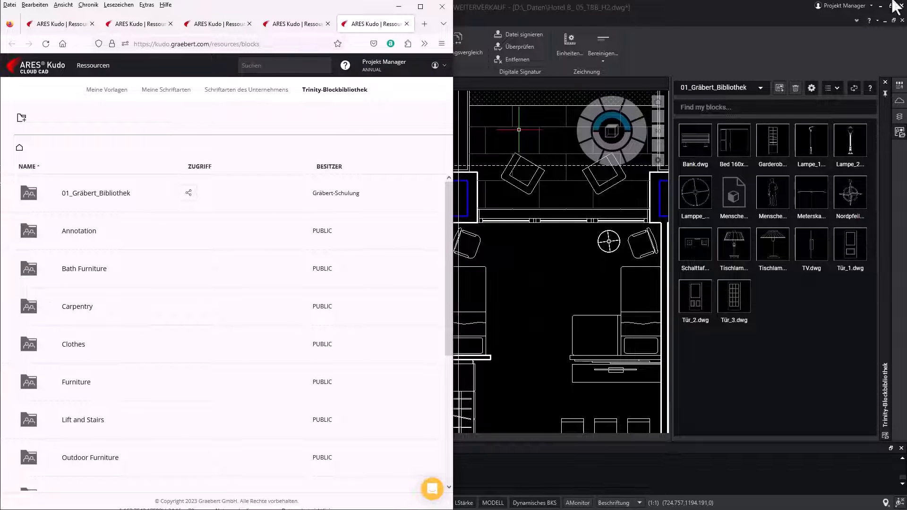
pyautogui.click(81, 201)
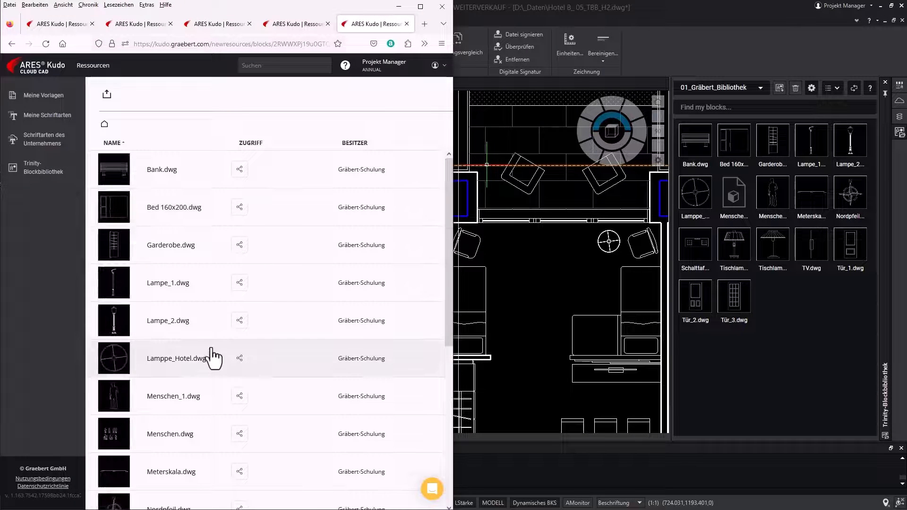
pyautogui.rightClick(210, 437)
pyautogui.click(236, 446)
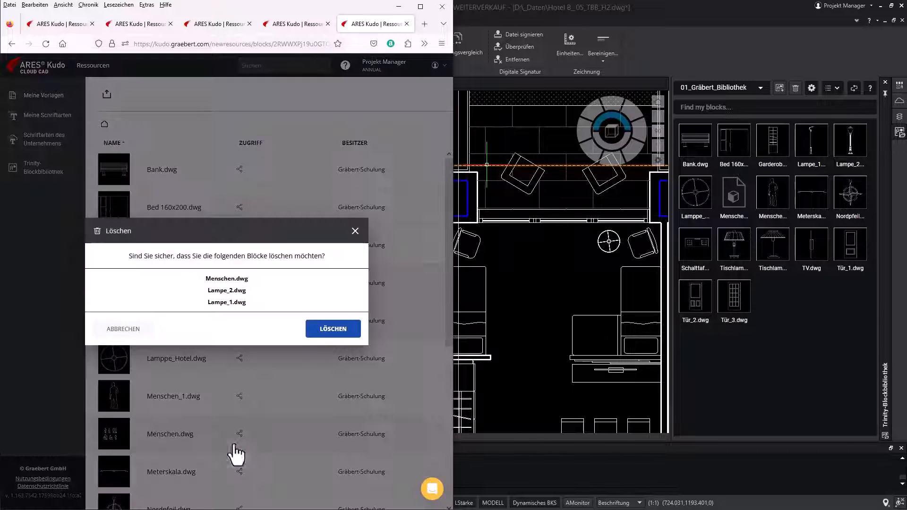
pyautogui.click(324, 330)
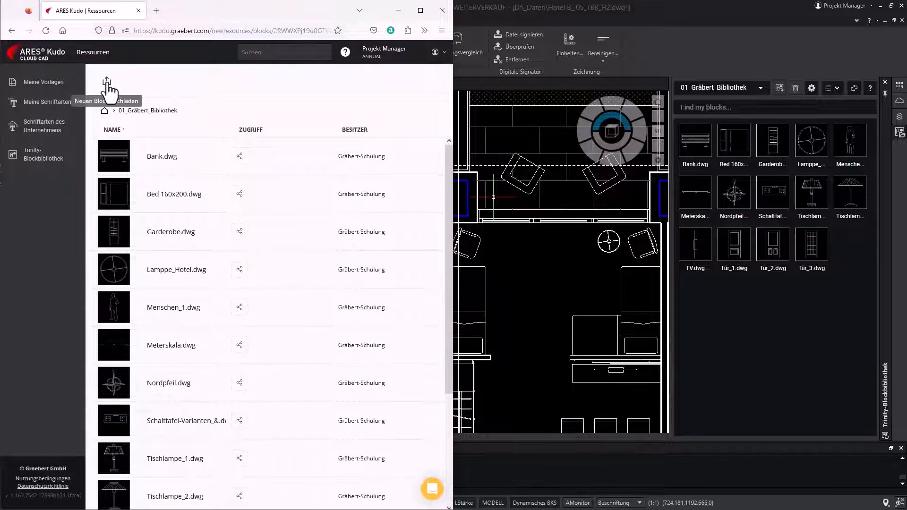
# Upload the new block drawings from the Neue Blöcke folder into 01_Gräbert_Bibliothek
pyautogui.click(108, 90)
pyautogui.click(53, 228)
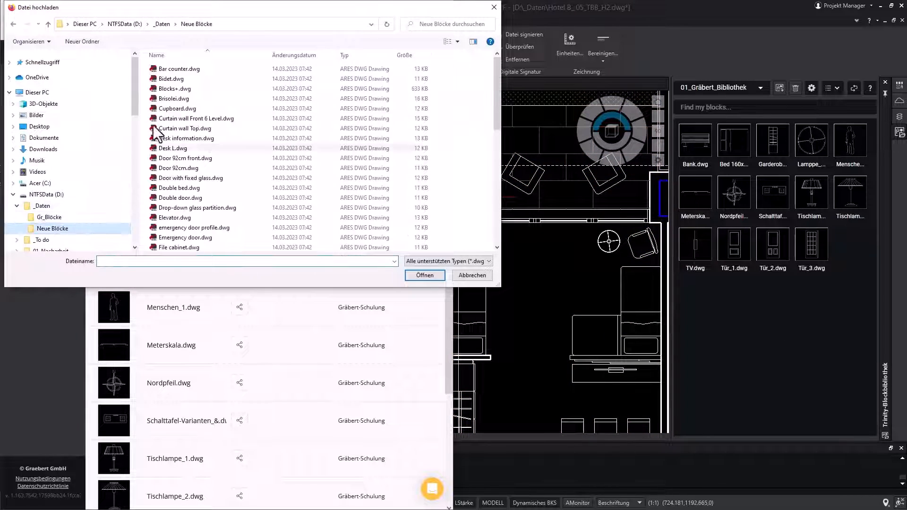
pyautogui.keyDown('shift'); pyautogui.click(179, 246); pyautogui.keyUp('shift')
pyautogui.click(424, 275)
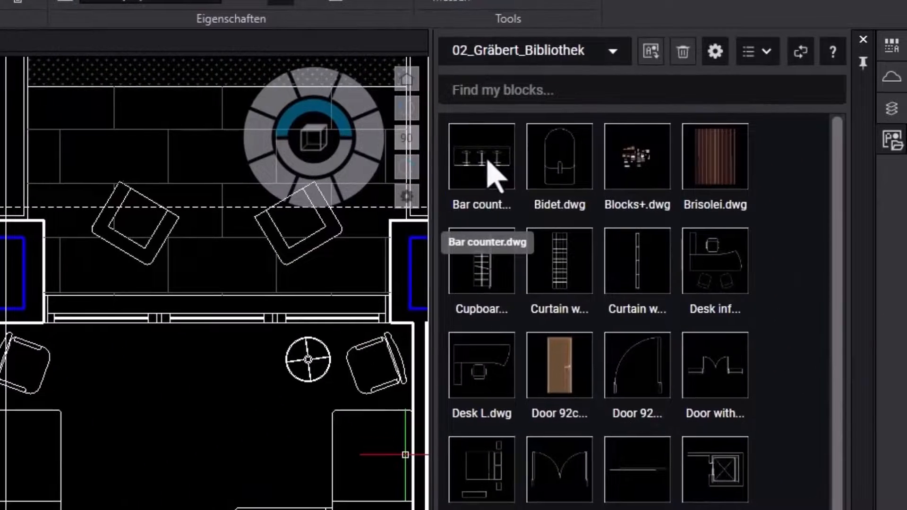
# In ARES Commander, delete Bar counter.dwg from 02_Gräbert_Bibliothek
pyautogui.rightClick(698, 140)
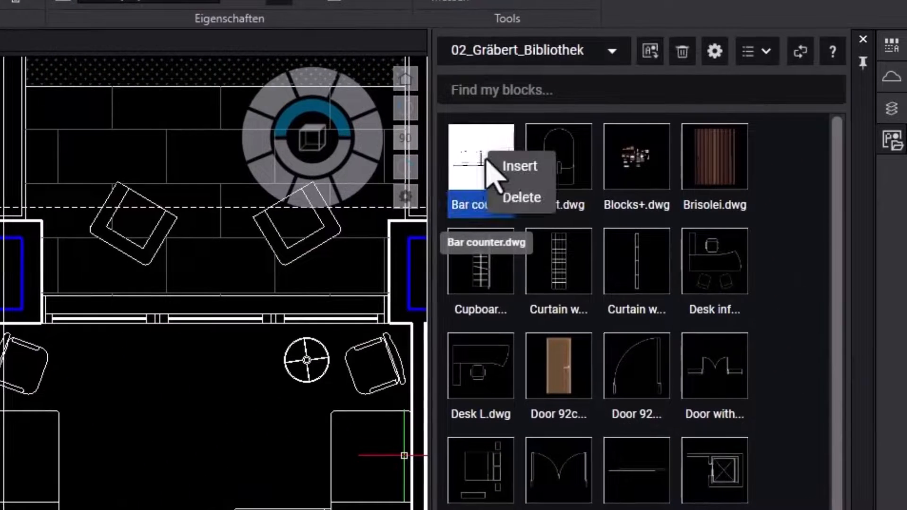
pyautogui.click(515, 199)
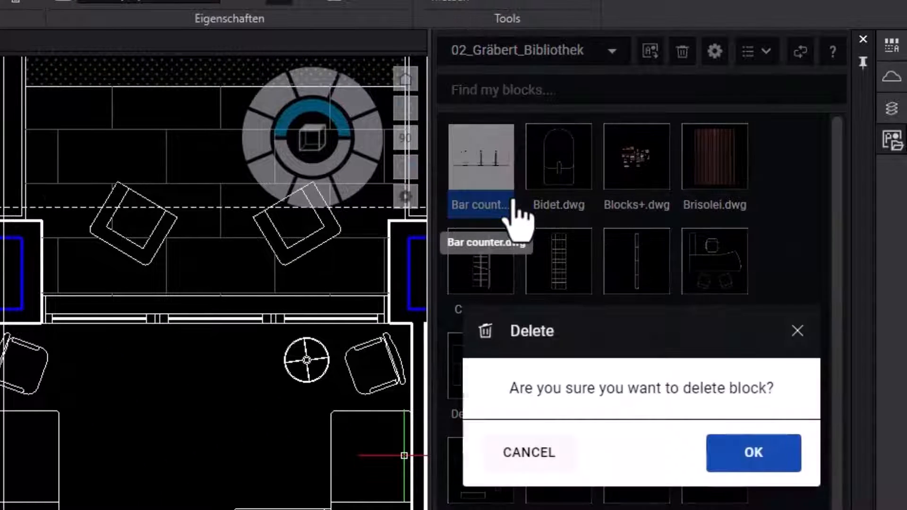
pyautogui.click(737, 454)
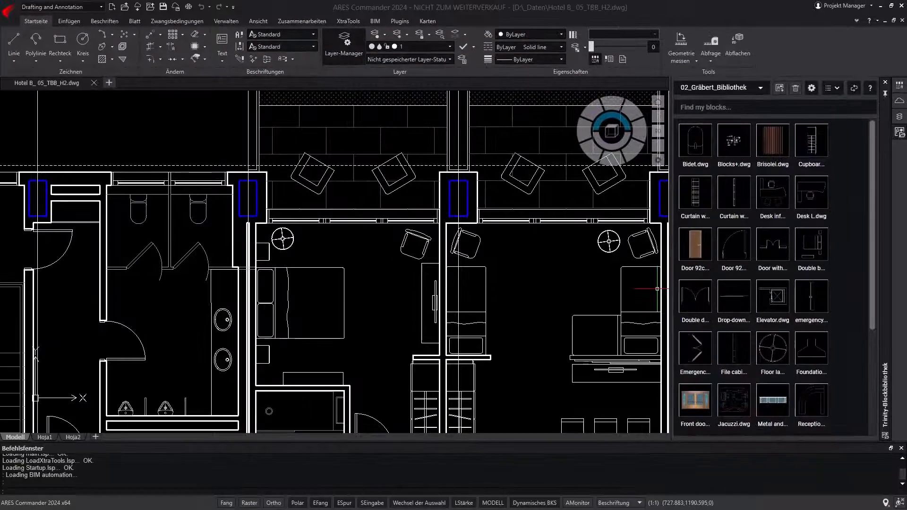
# Switch to the tablet drawing DT_Einkaufszentrum_3.dwg, open the Trinity block library and choose the Furniture library
pyautogui.hotkey('alt', 'Tab')
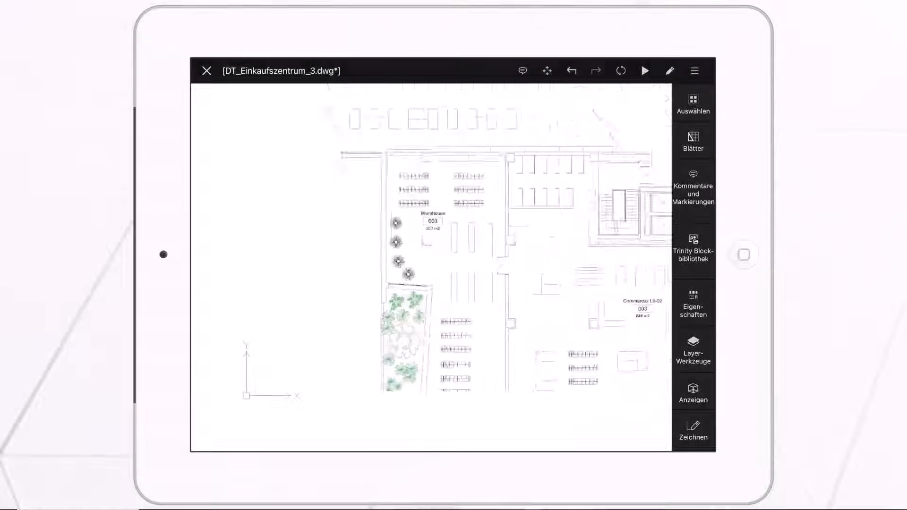
pyautogui.scroll(2, 431, 268)
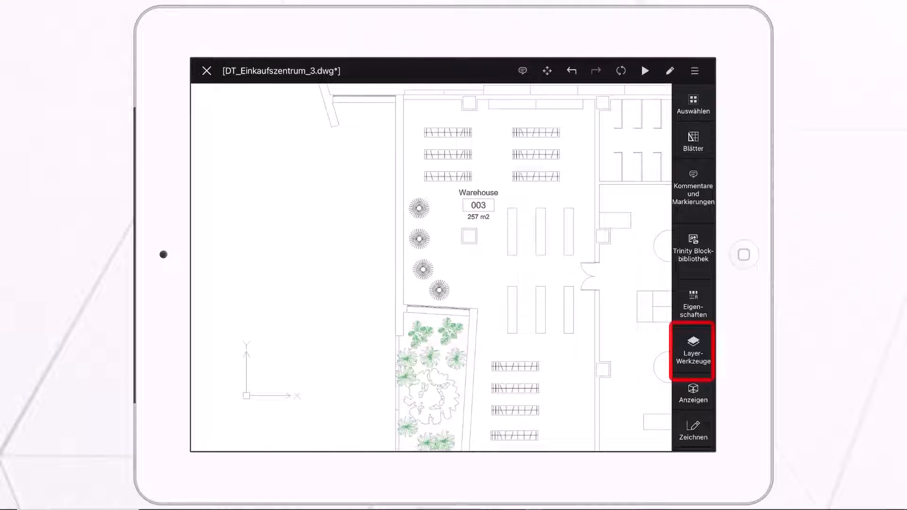
pyautogui.click(693, 248)
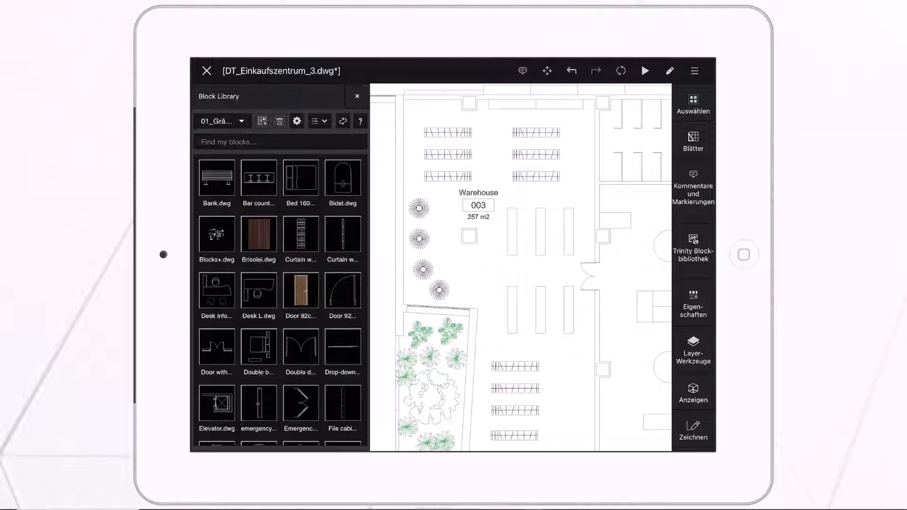
pyautogui.click(221, 121)
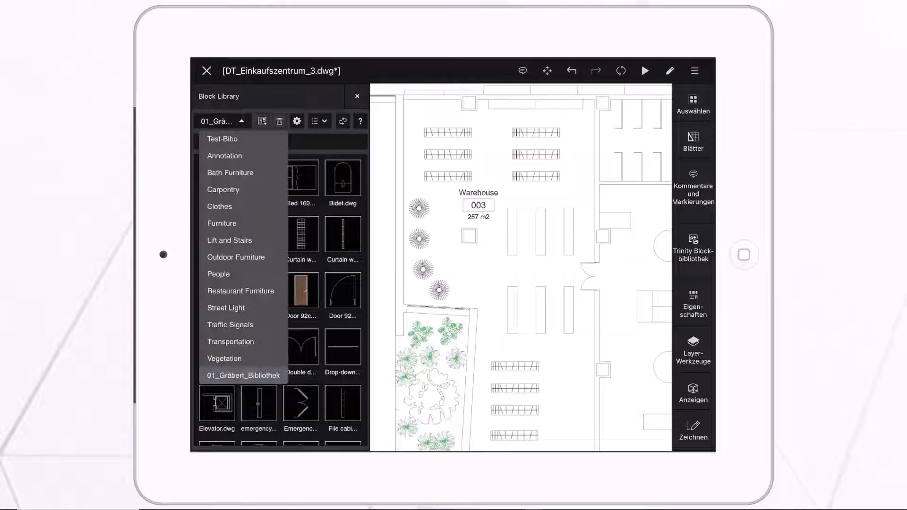
pyautogui.click(221, 223)
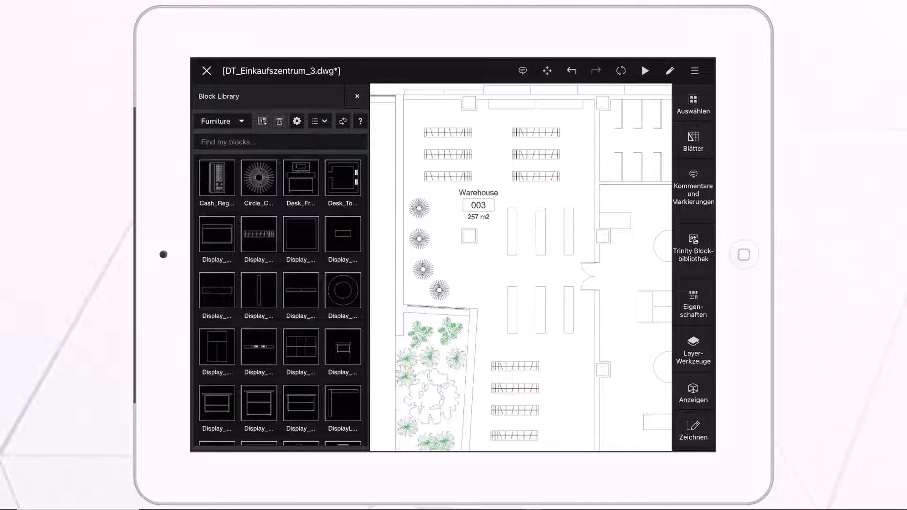
# Insert the round Circle_C… furniture block in the Warehouse beside the lowest round rack, with scale 1 and angle 0
pyautogui.moveTo(259, 178); pyautogui.dragTo(473, 298)
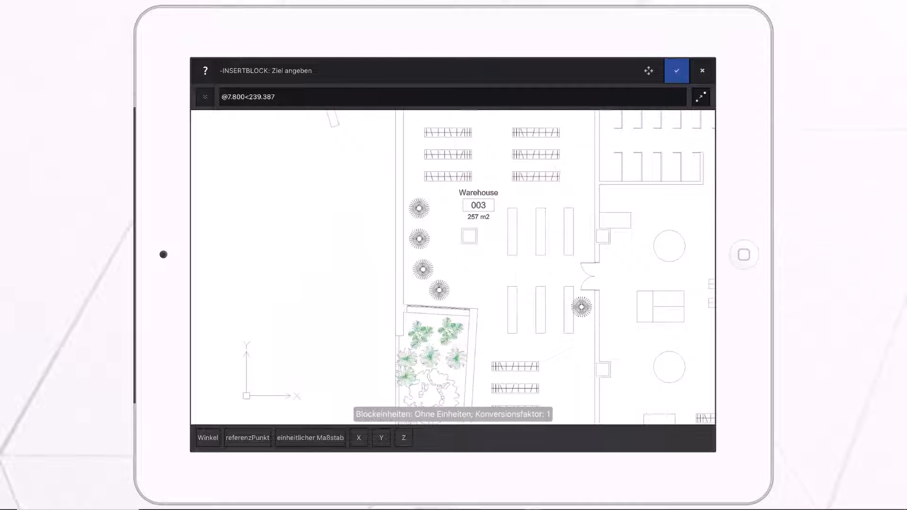
pyautogui.click(475, 293)
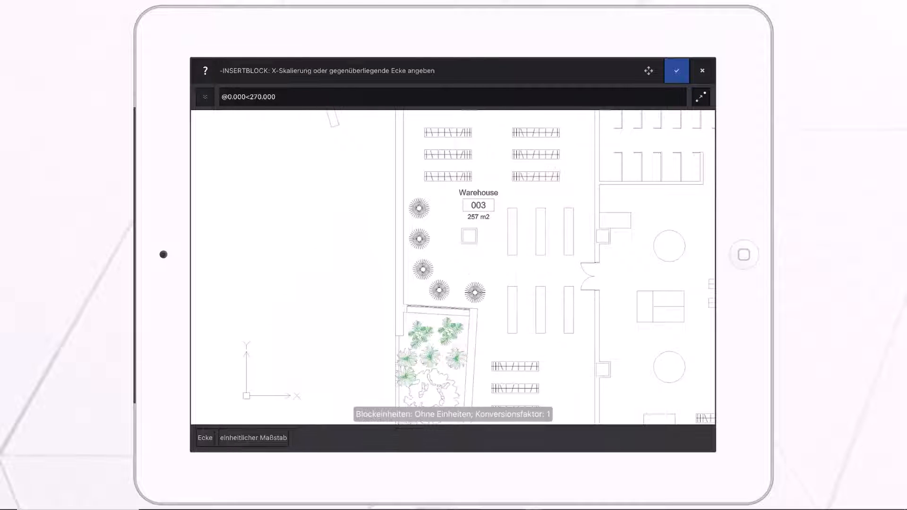
pyautogui.click(676, 71)
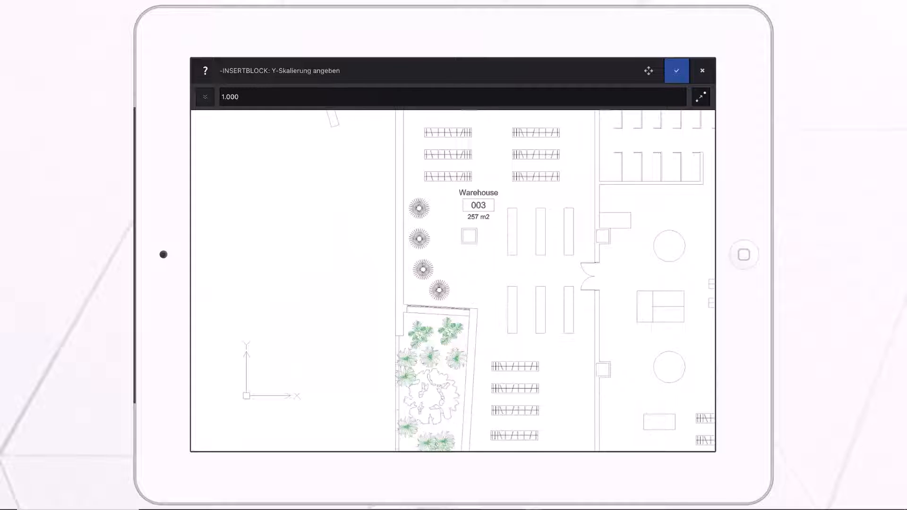
pyautogui.click(676, 71)
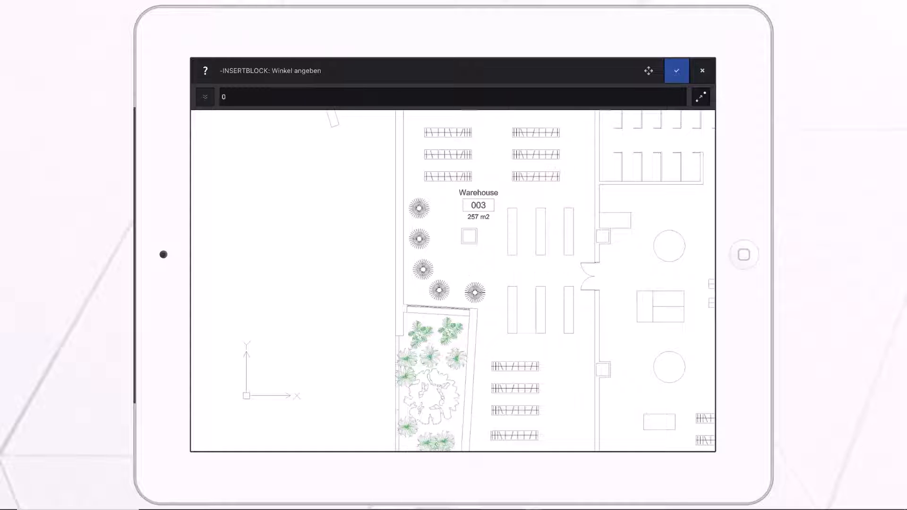
pyautogui.click(677, 71)
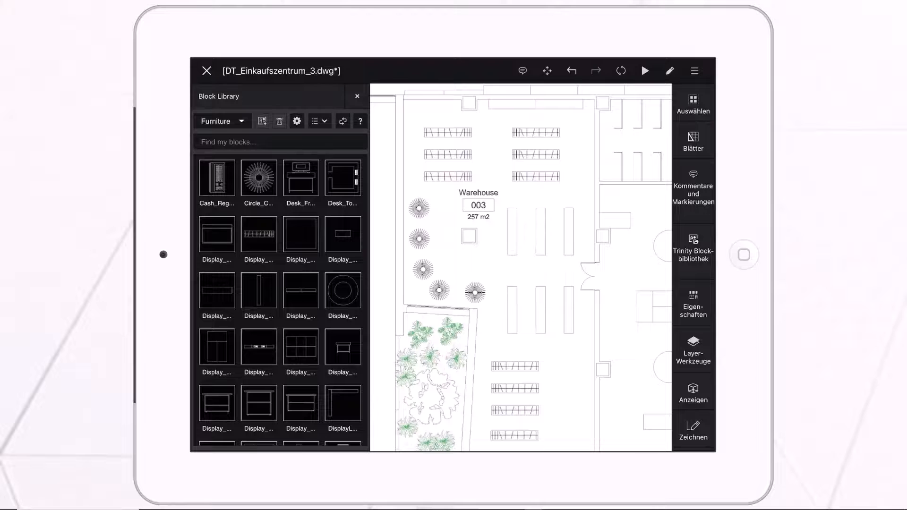